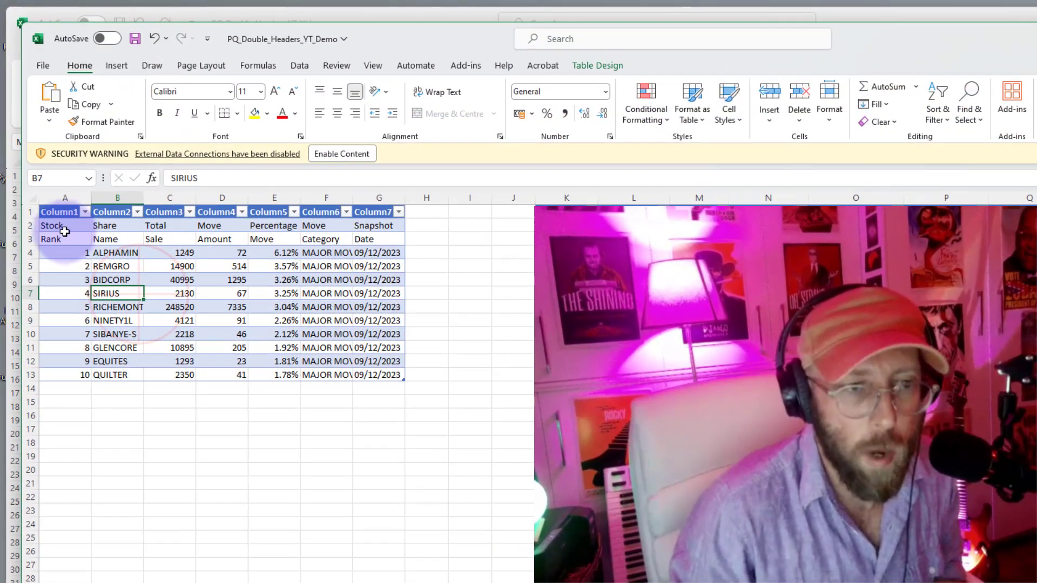
Examine the two stacked header rows in the source table and compare them with the combined headers in the output table
left_click(52, 182)
left_click_drag(63, 229, 379, 240)
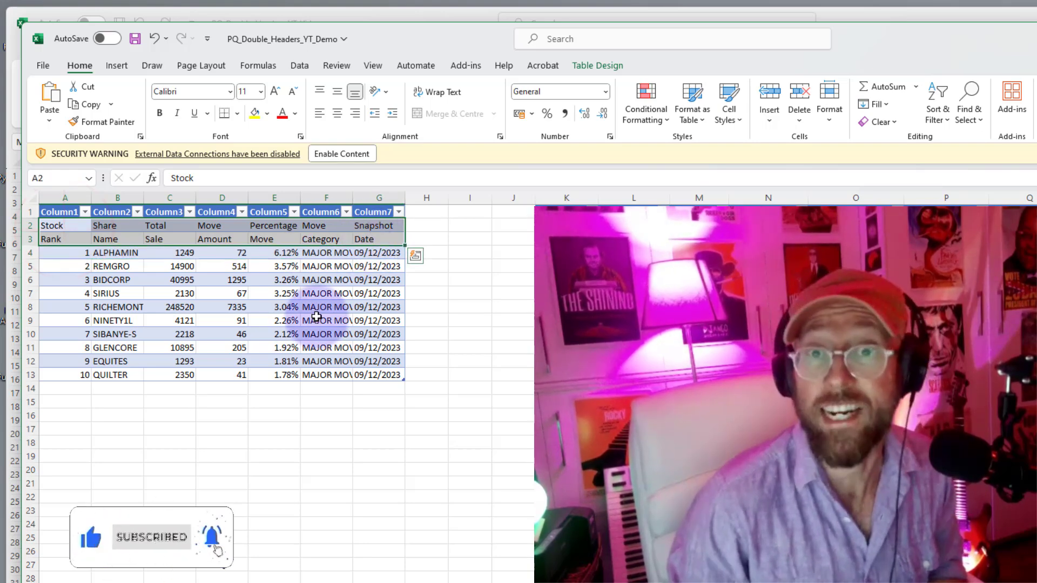
left_click_drag(54, 226, 64, 241)
left_click(128, 311)
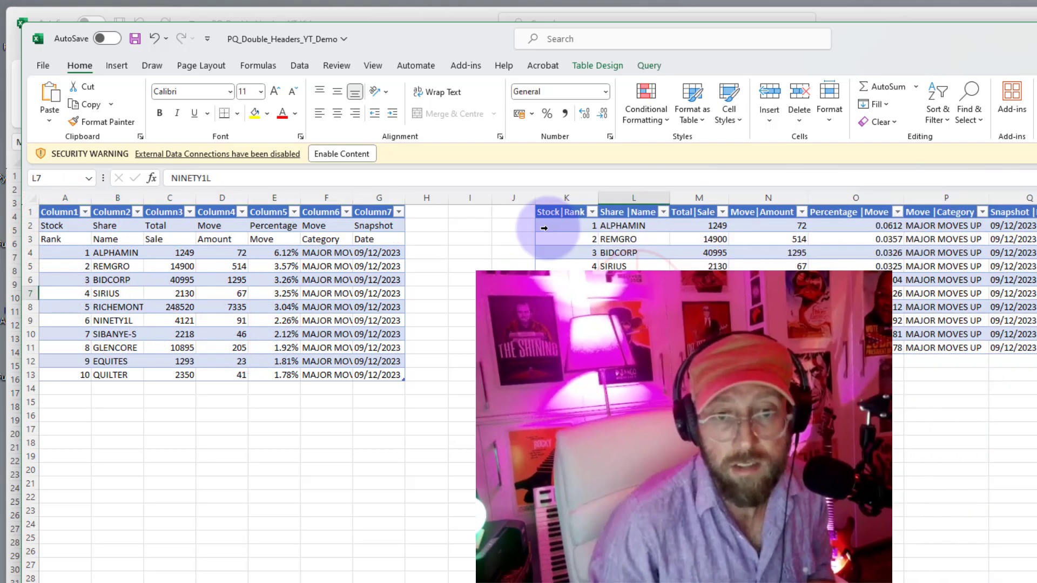
left_click_drag(562, 212, 997, 189)
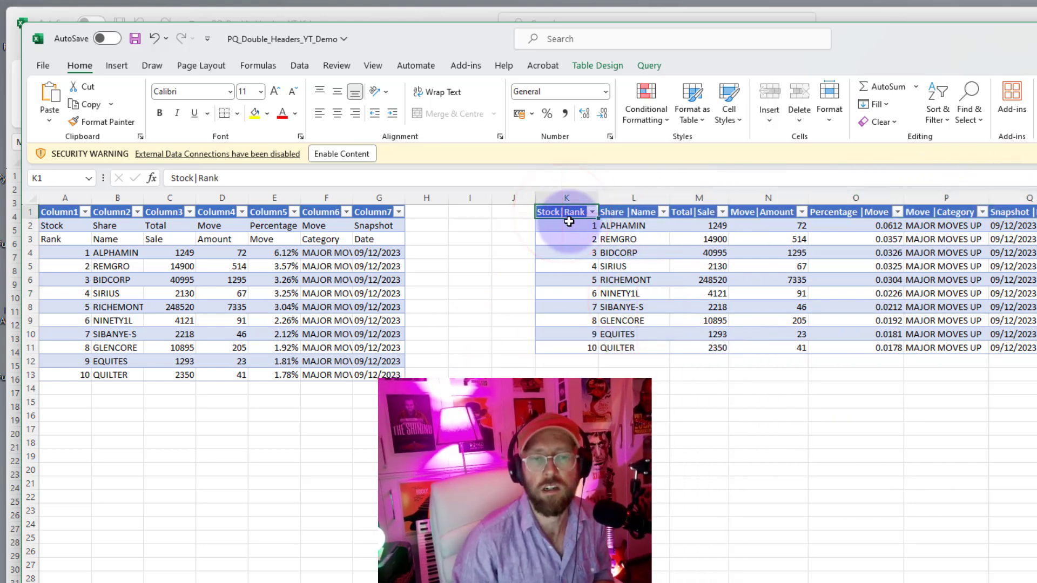
left_click(568, 212)
left_click_drag(51, 226, 64, 236)
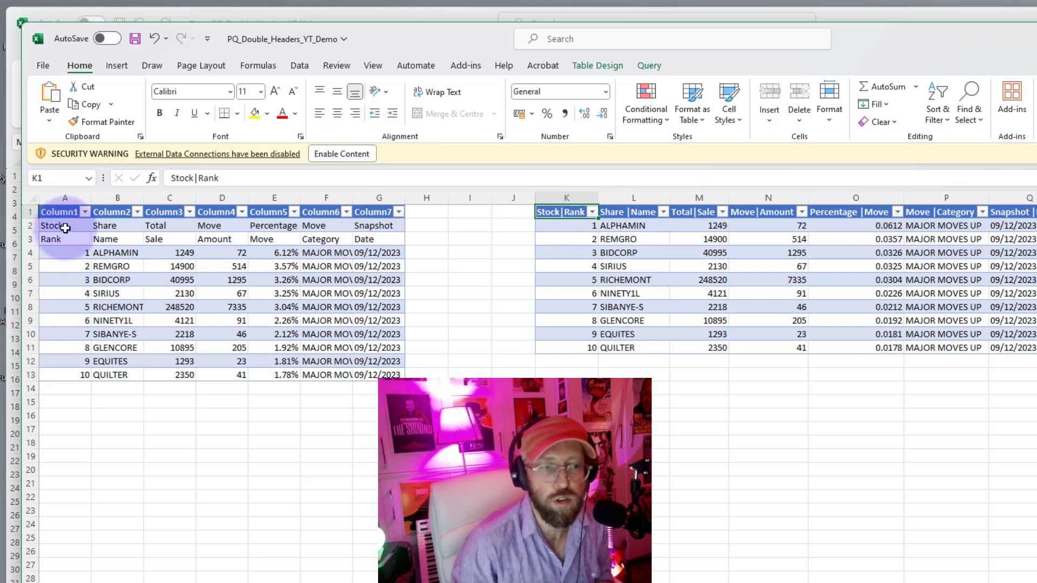
left_click(580, 252)
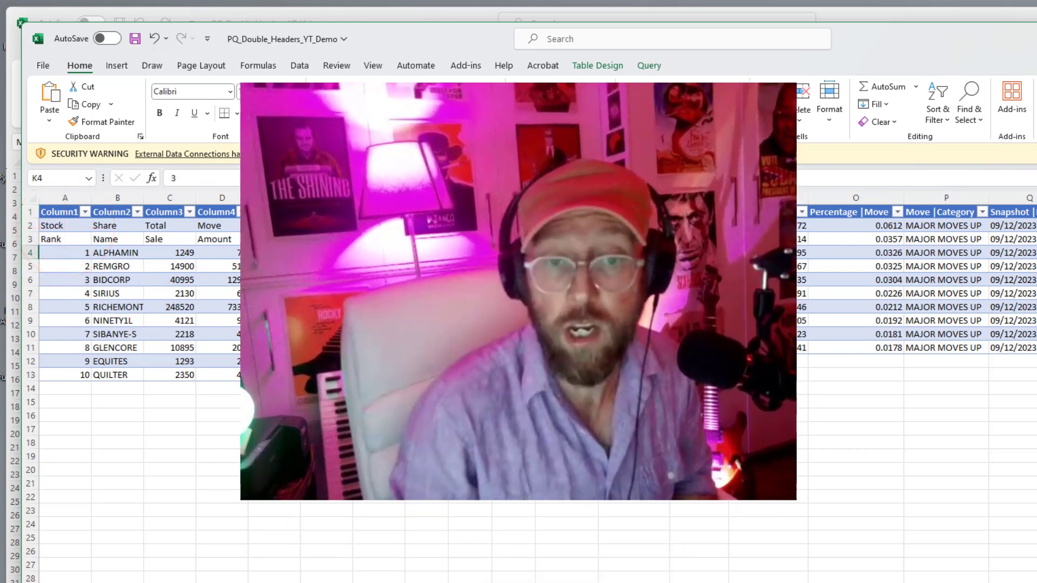
left_click_drag(569, 212, 1027, 372)
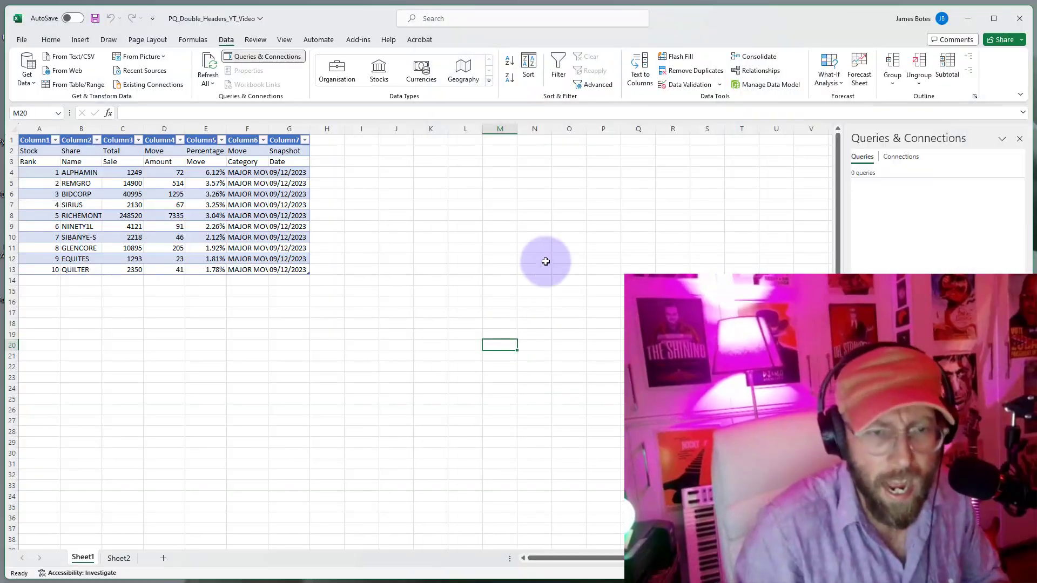
Load the stock table on Sheet1 into the Power Query Editor
left_click(523, 255)
left_click(473, 264)
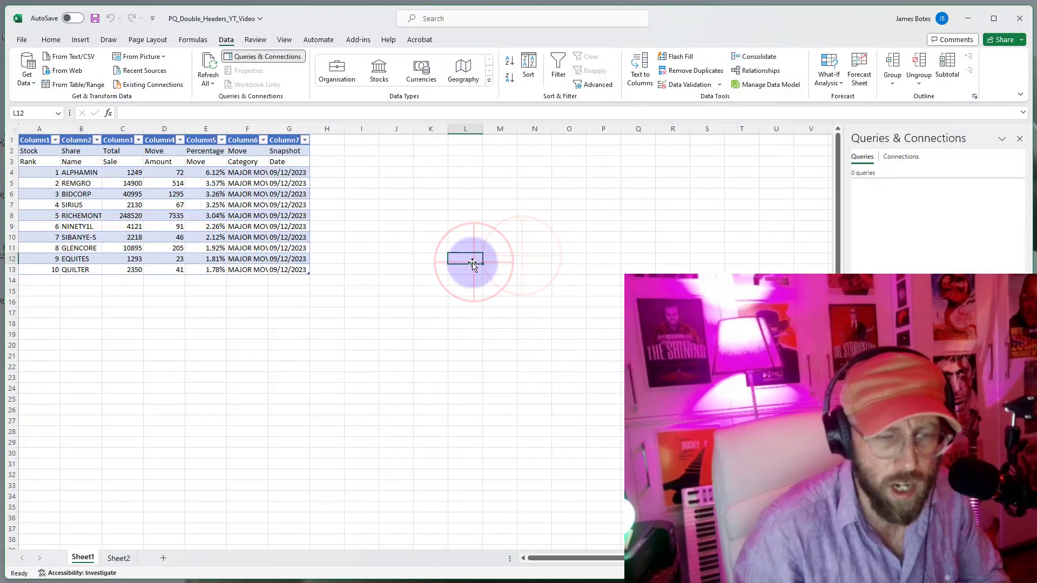
left_click(477, 225)
left_click(173, 183)
left_click(78, 162)
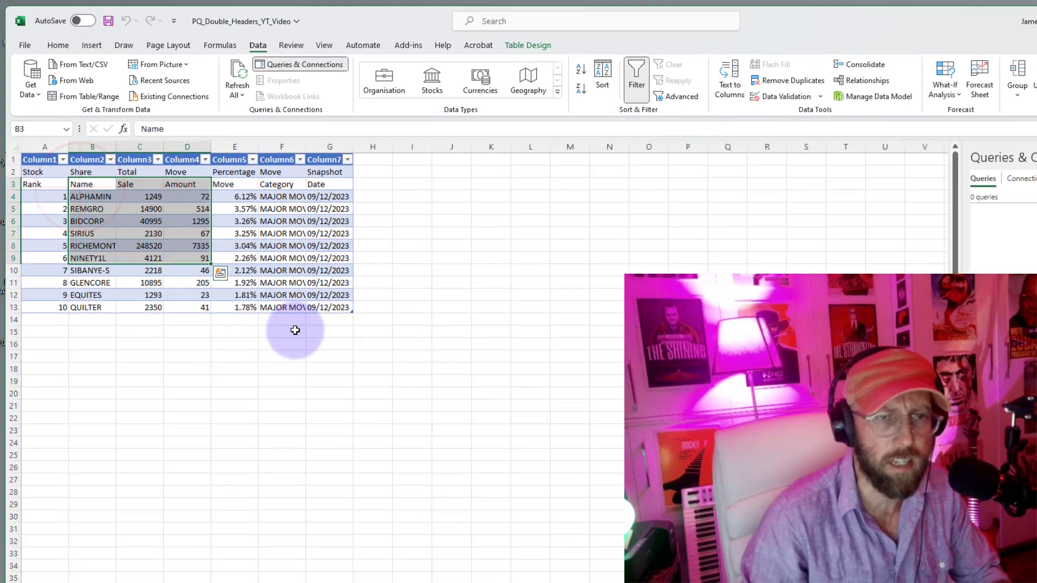
left_click(246, 261)
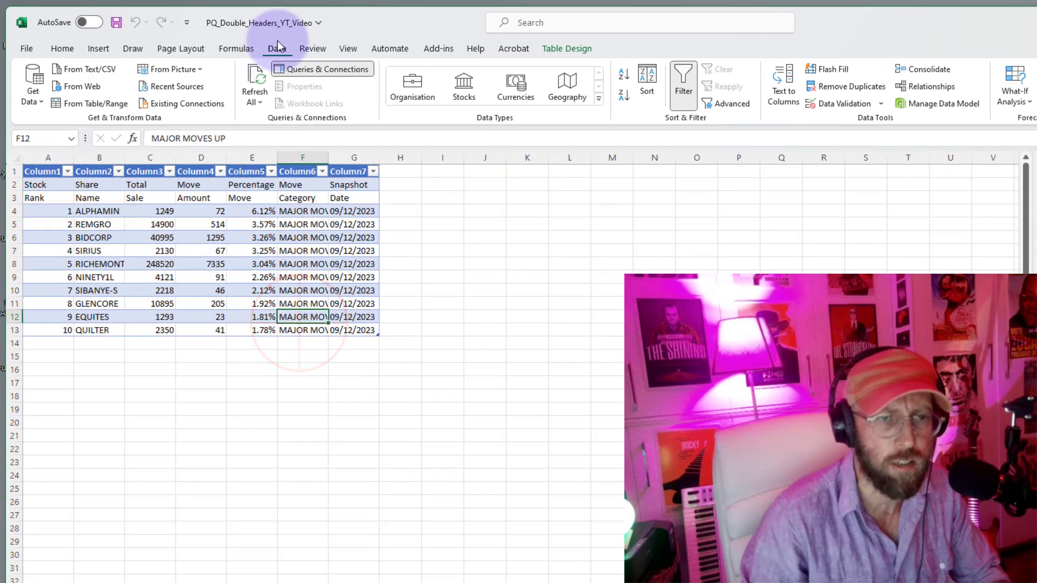
left_click(91, 103)
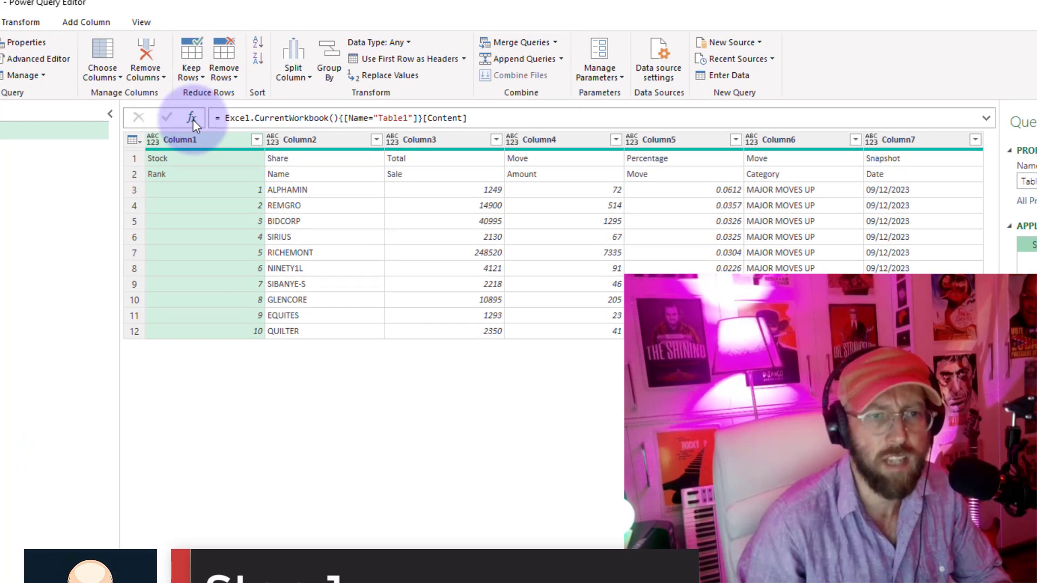
Add a custom query step that keeps the first two rows, using the formula = Table.FirstN(Source, 2)
left_click(193, 119)
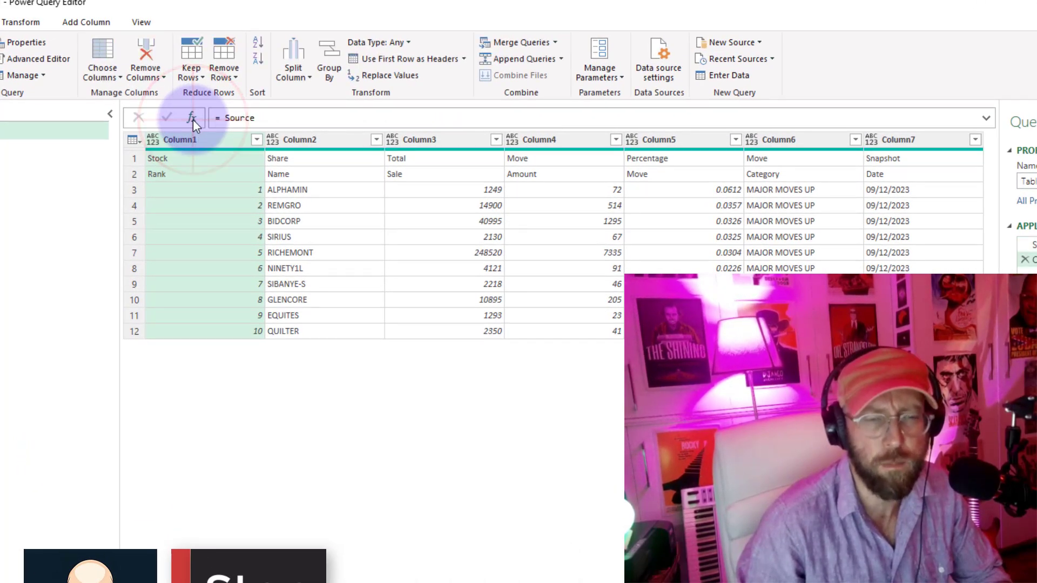
left_click(222, 119)
type("table")
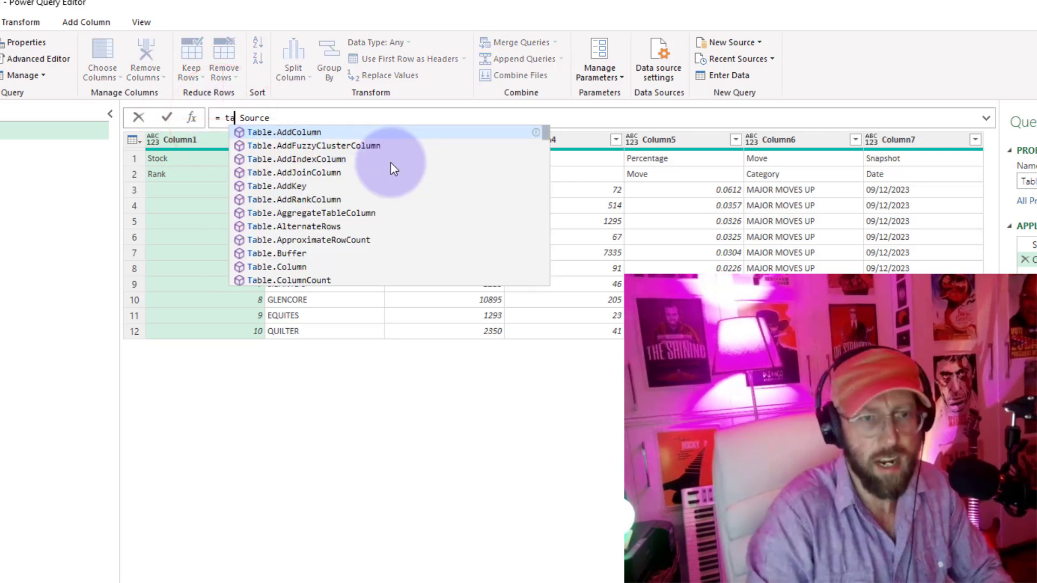
type(".first")
key("Down")
key("Tab")
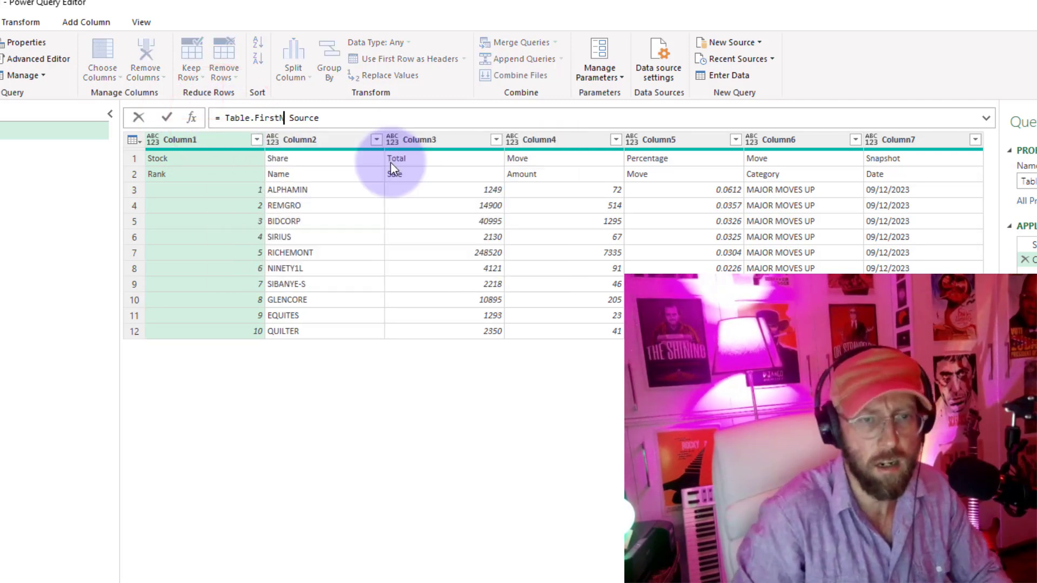
type("(")
key("Delete")
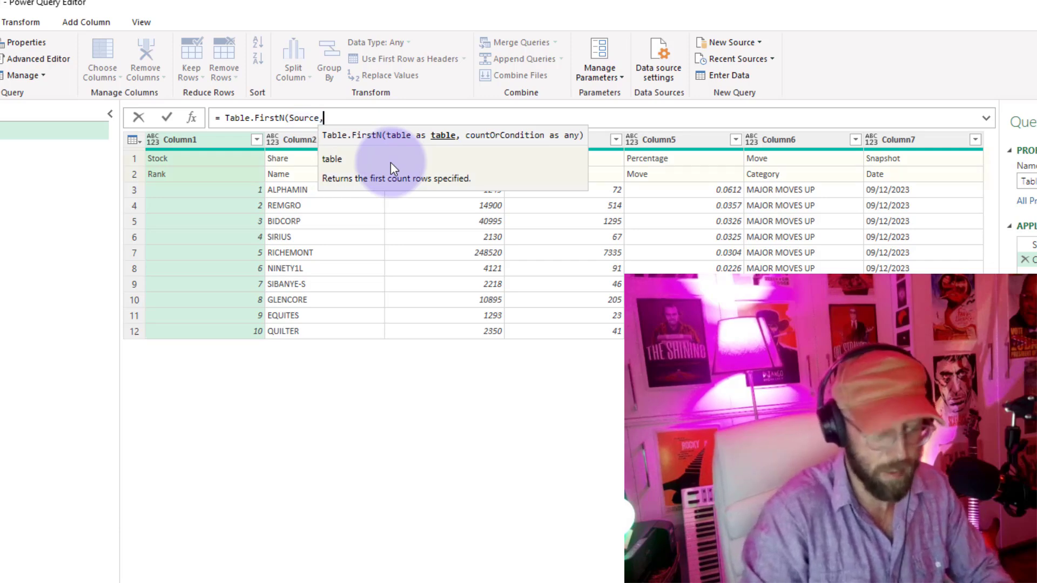
key("End")
type(", 2)")
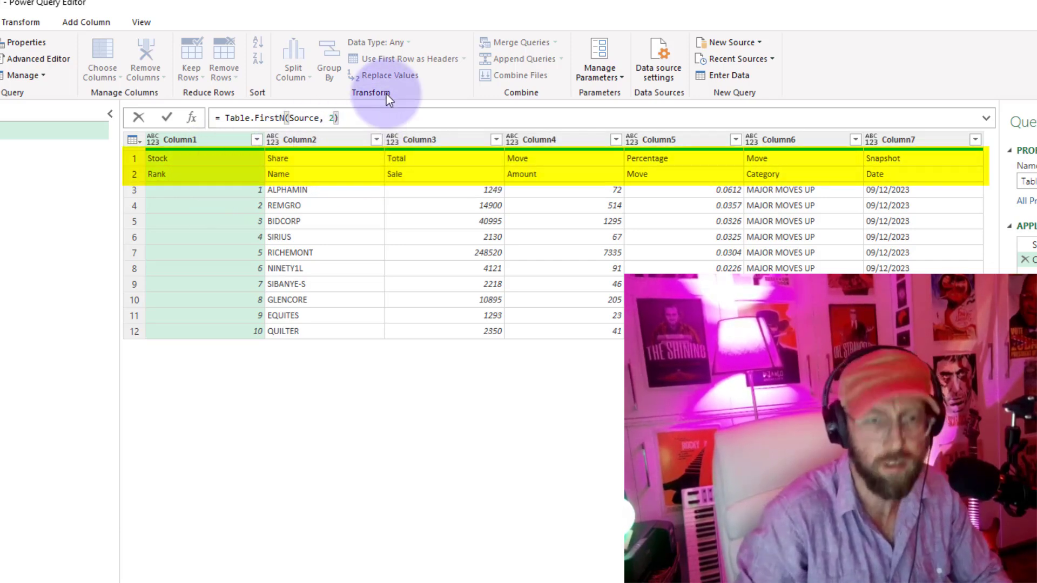
key("Return")
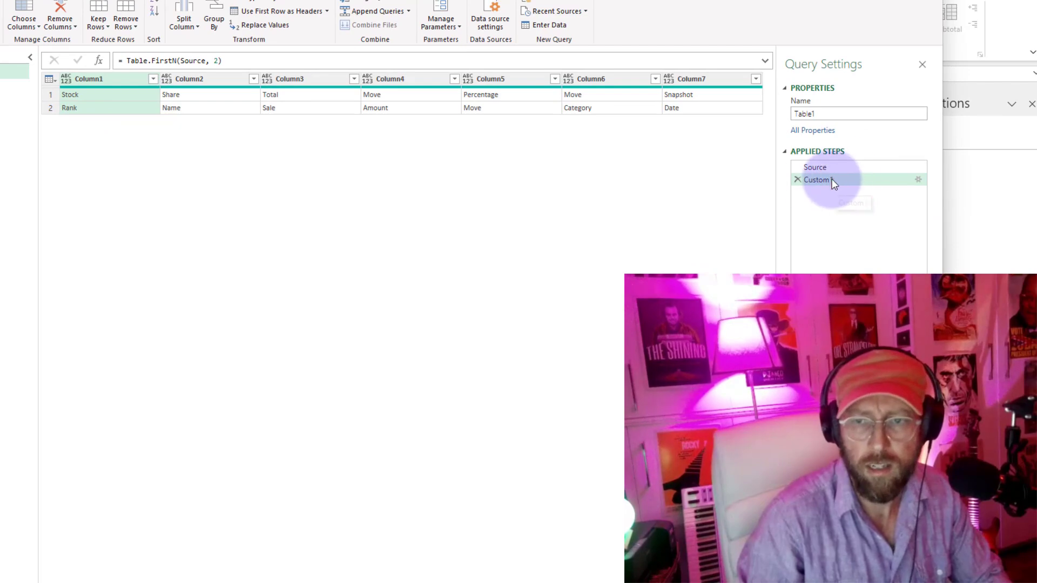
Rename the custom step that keeps the first two rows as Header
left_click(832, 181)
key("F2")
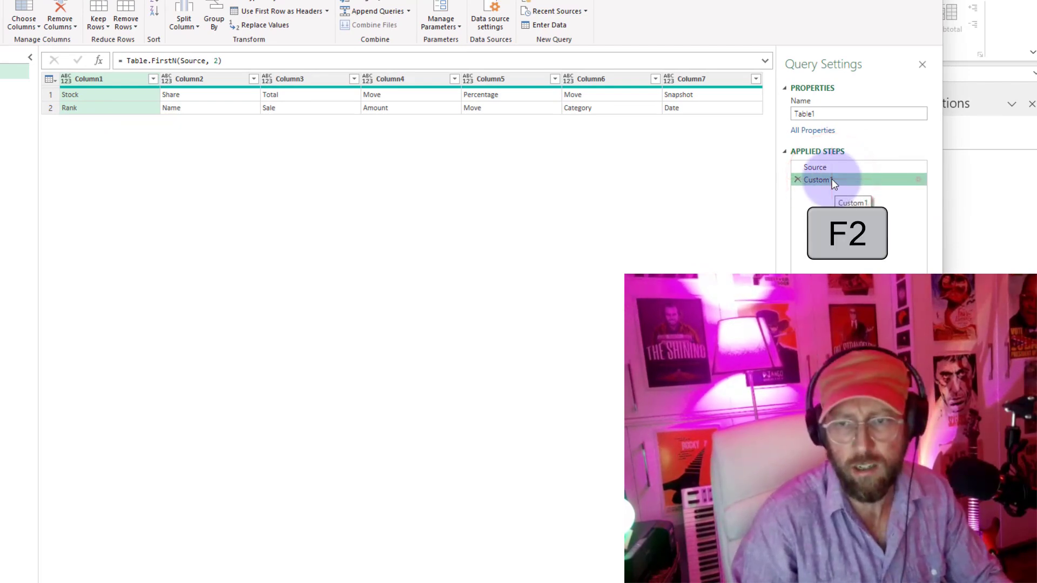
type("Header")
key("Return")
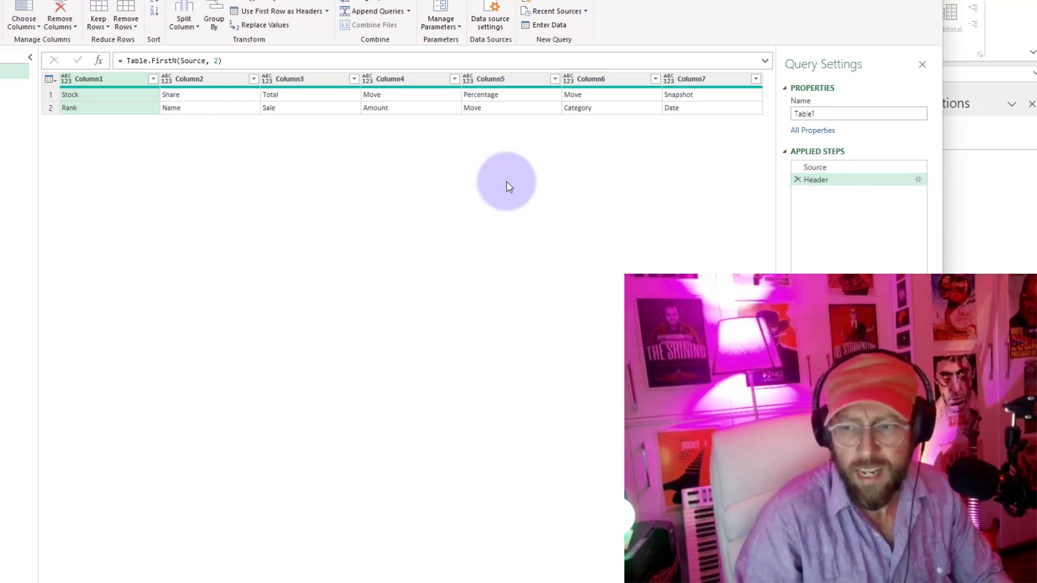
left_click(151, 167)
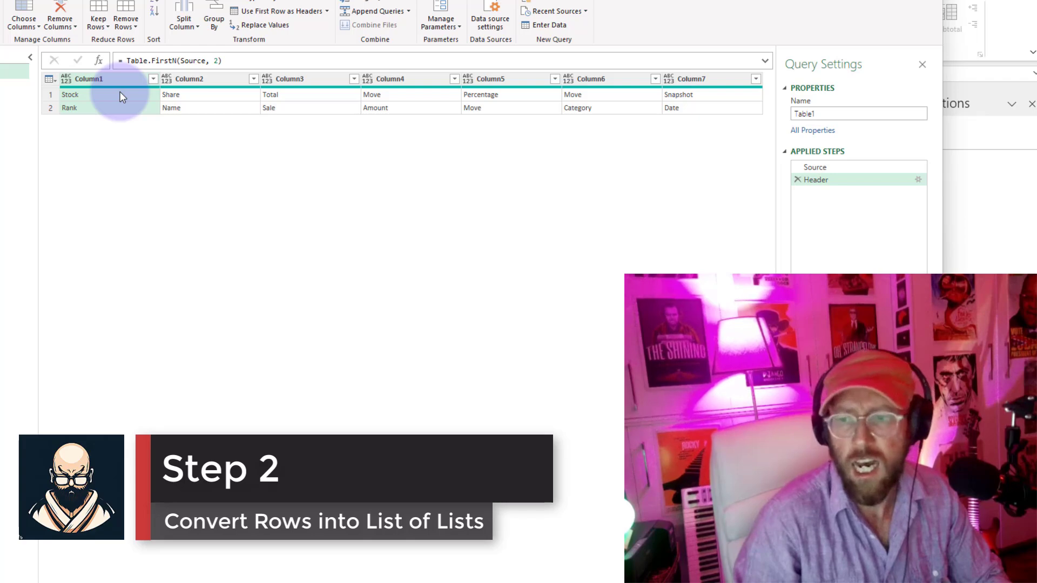
Add a custom query step that converts the header columns to a list of lists, using = Table.ToColumns(Header)
left_click(98, 60)
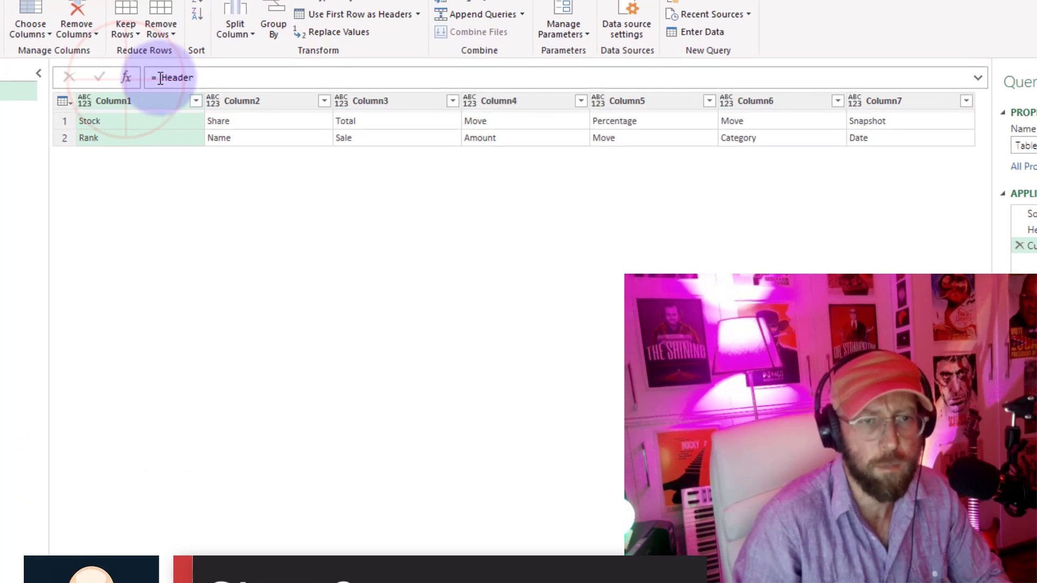
left_click(160, 78)
type("table")
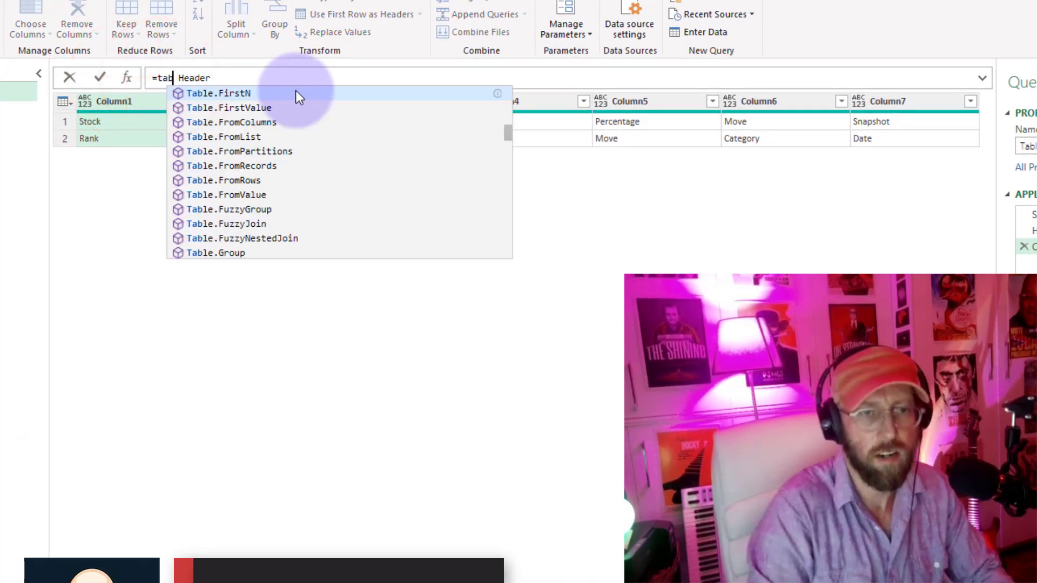
type(".tocol")
key("Tab")
key("Delete")
type("(")
key("End")
type(")")
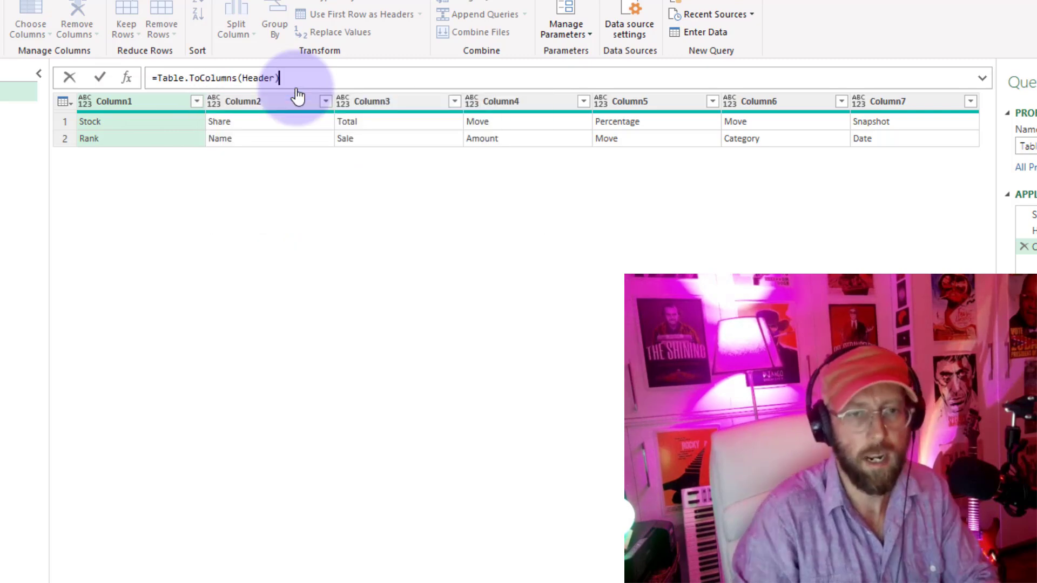
key("Return")
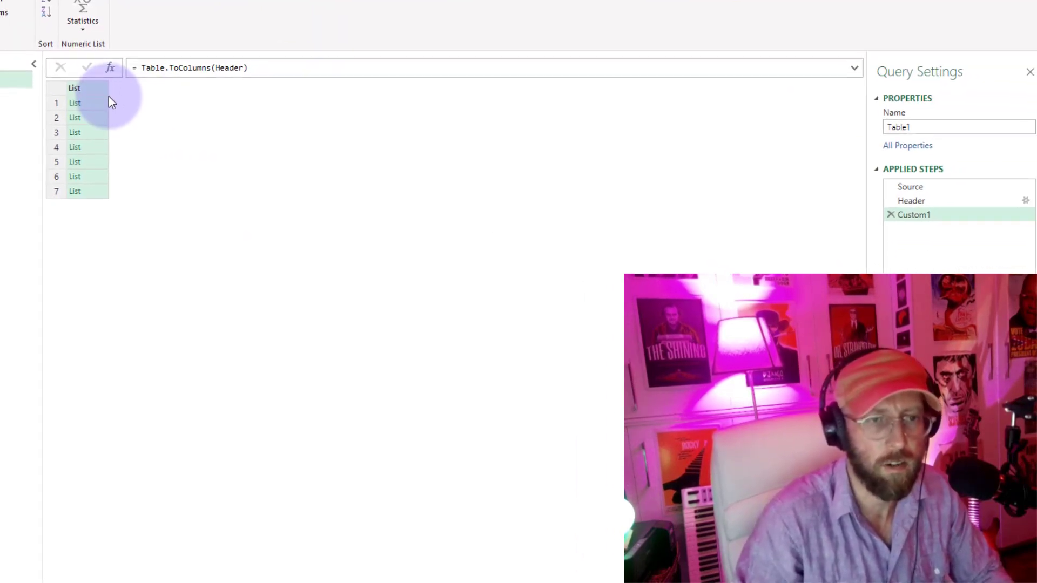
Preview the contents of the first few nested lists and compare them with the column values in the Header step
left_click(96, 103)
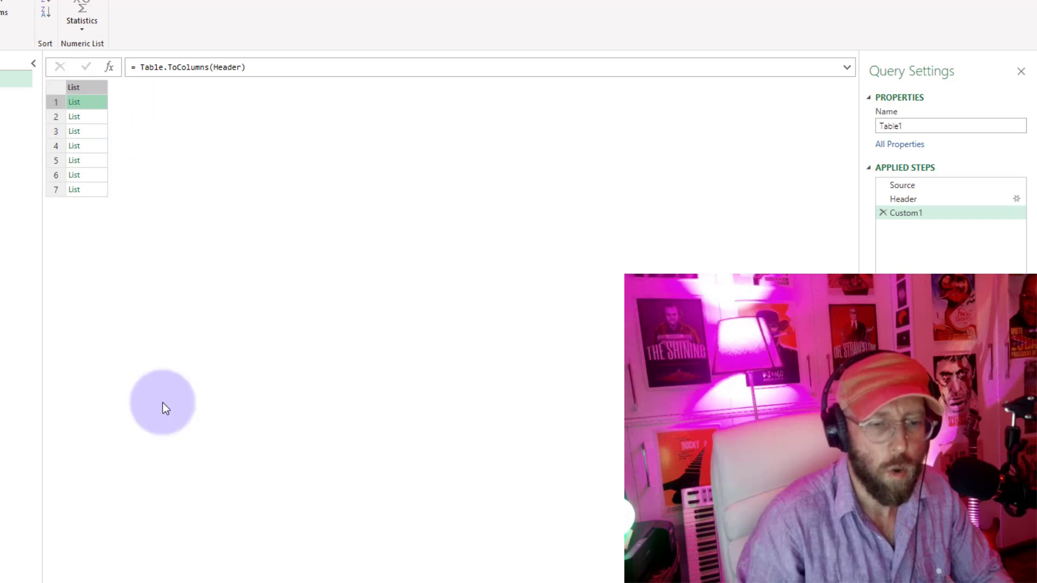
left_click(91, 118)
left_click(89, 133)
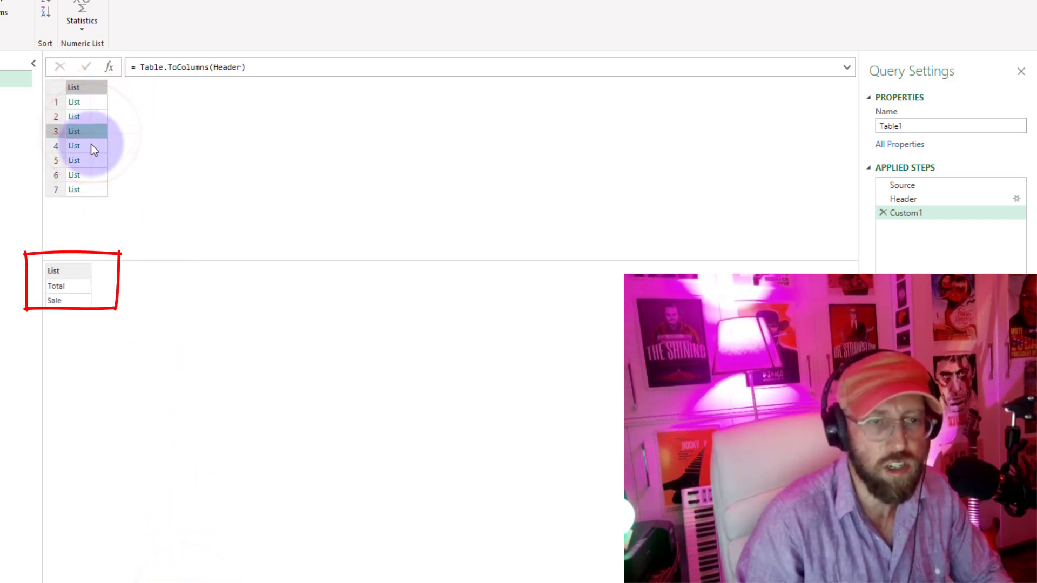
left_click(91, 145)
left_click(916, 198)
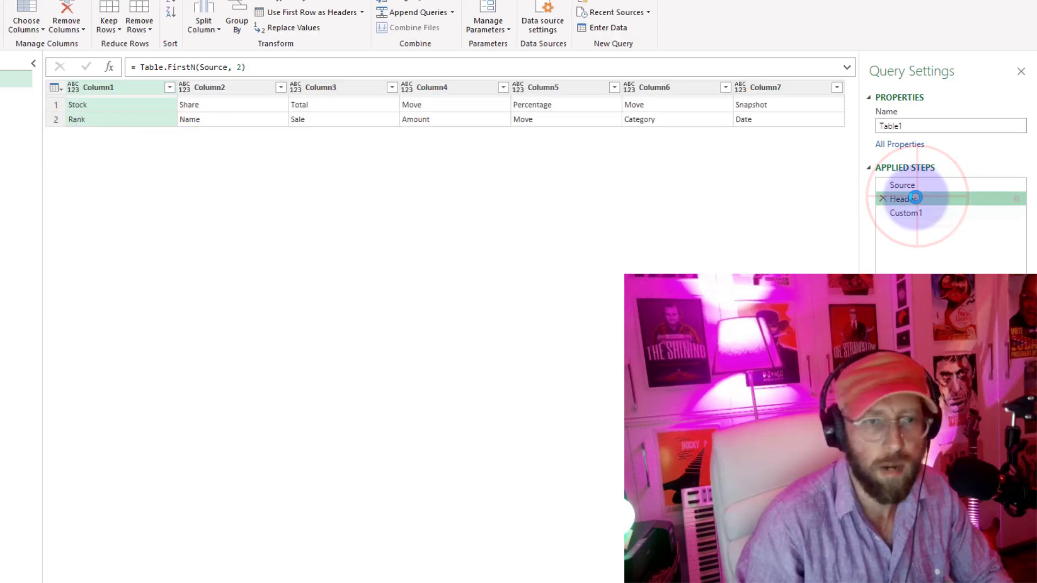
left_click(110, 102)
left_click(145, 116)
left_click(219, 106)
left_click(220, 118)
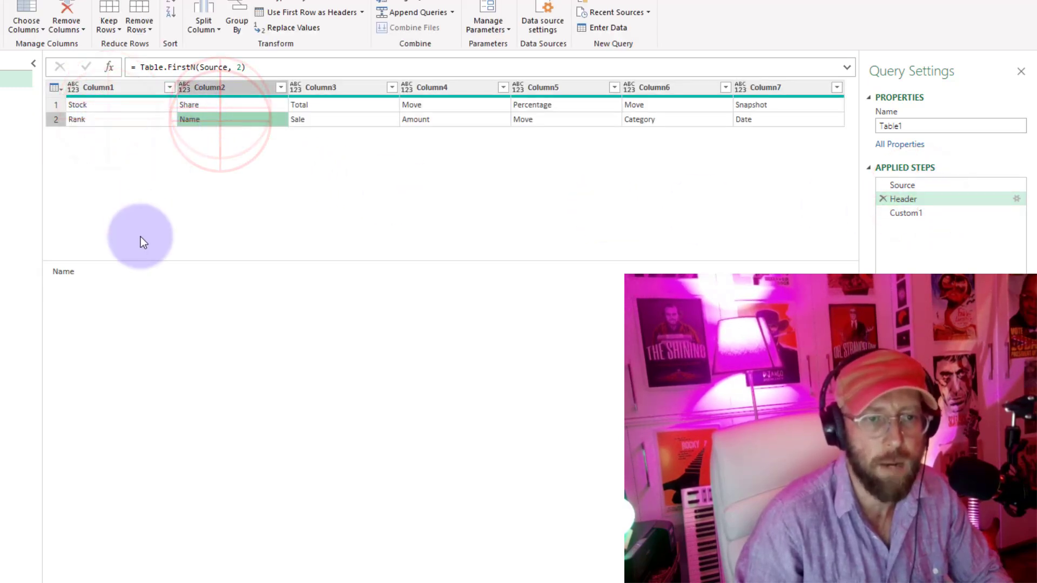
left_click(906, 214)
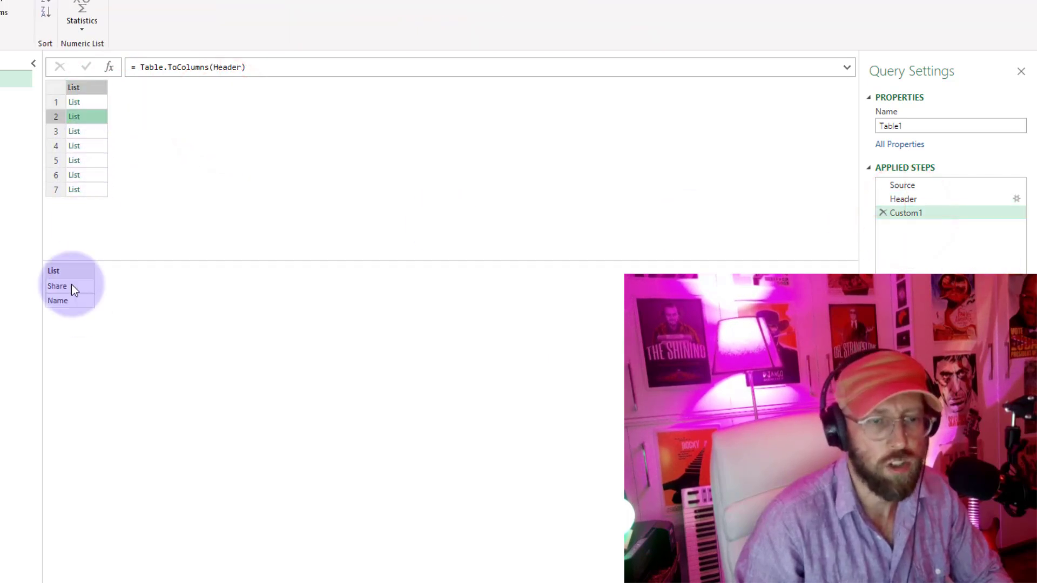
Rename the Table.ToColumns step as HeaderList
key("F2")
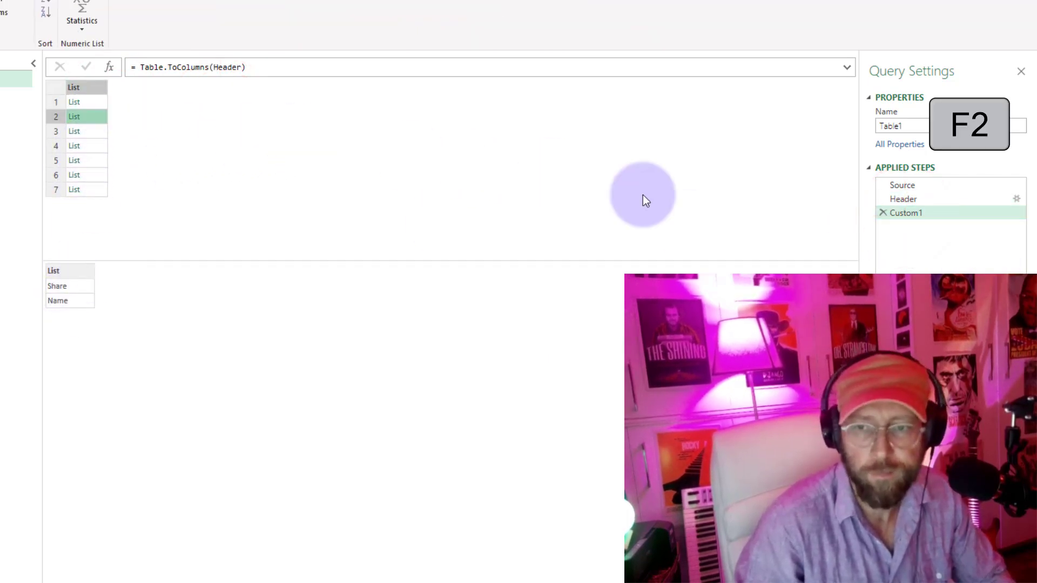
left_click(906, 214)
key("F2")
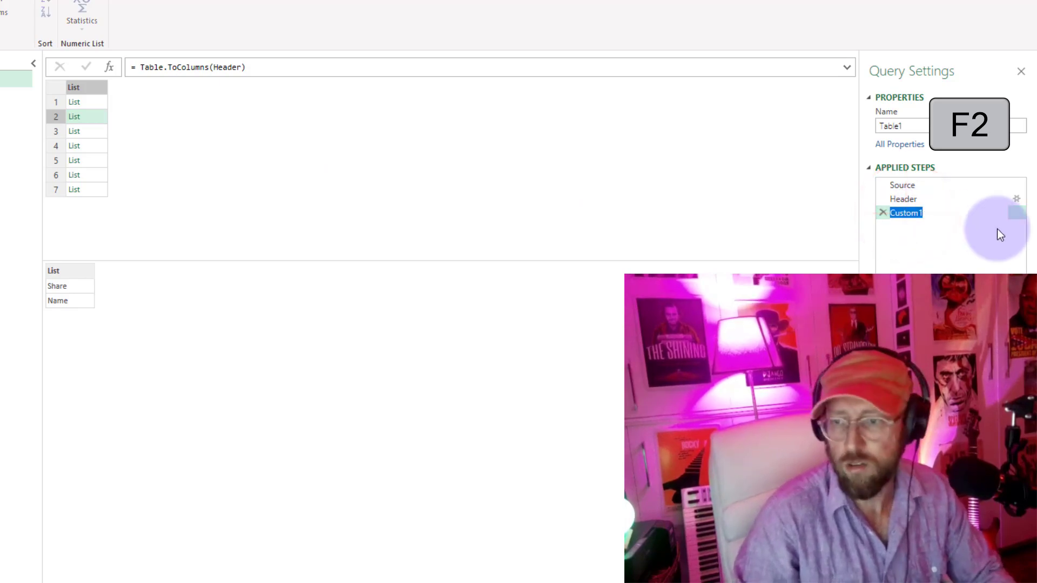
type("HeaderList")
left_click(310, 196)
Add a custom query step and begin its formula with List.Transform, using HeaderList as the list argument
left_click(107, 67)
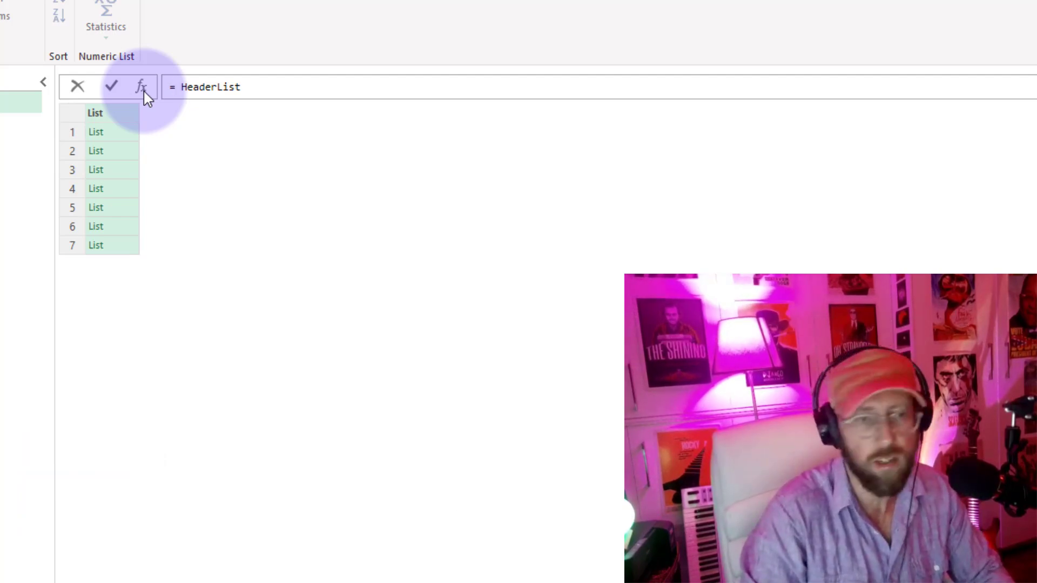
type("List.Transform")
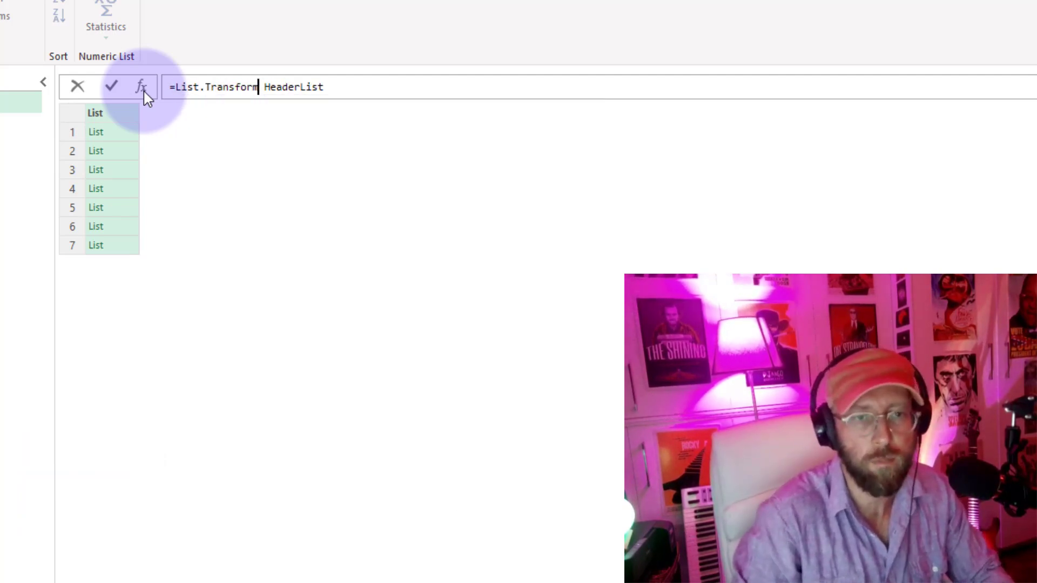
key("Delete")
type("(")
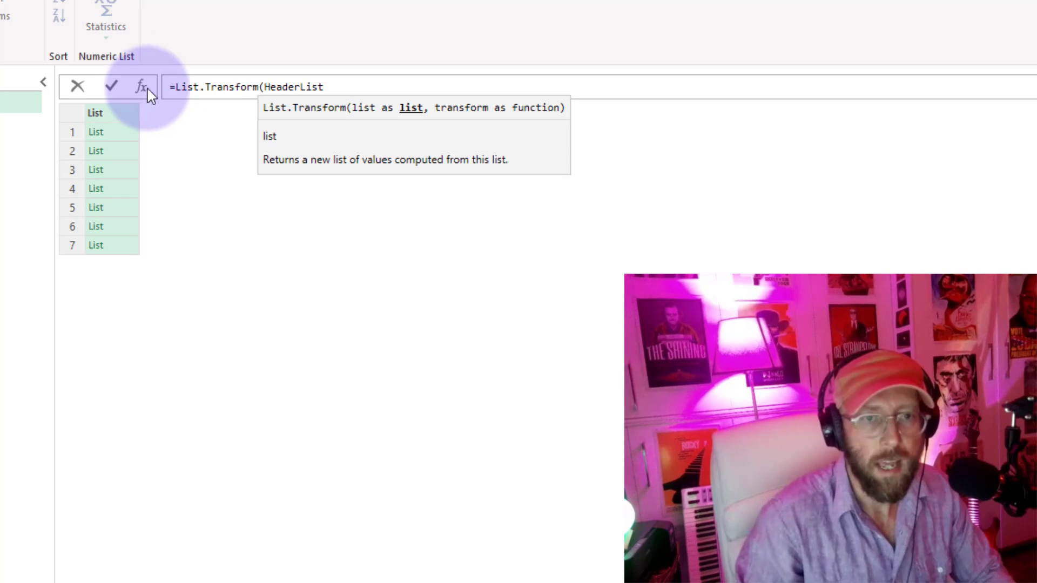
left_click(323, 87)
double_click(323, 87)
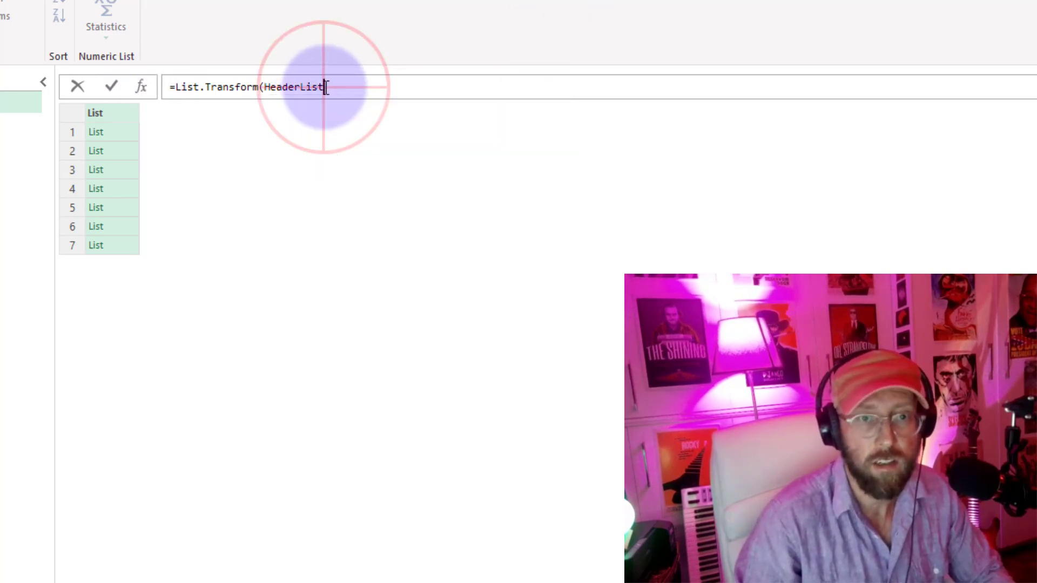
type(", ")
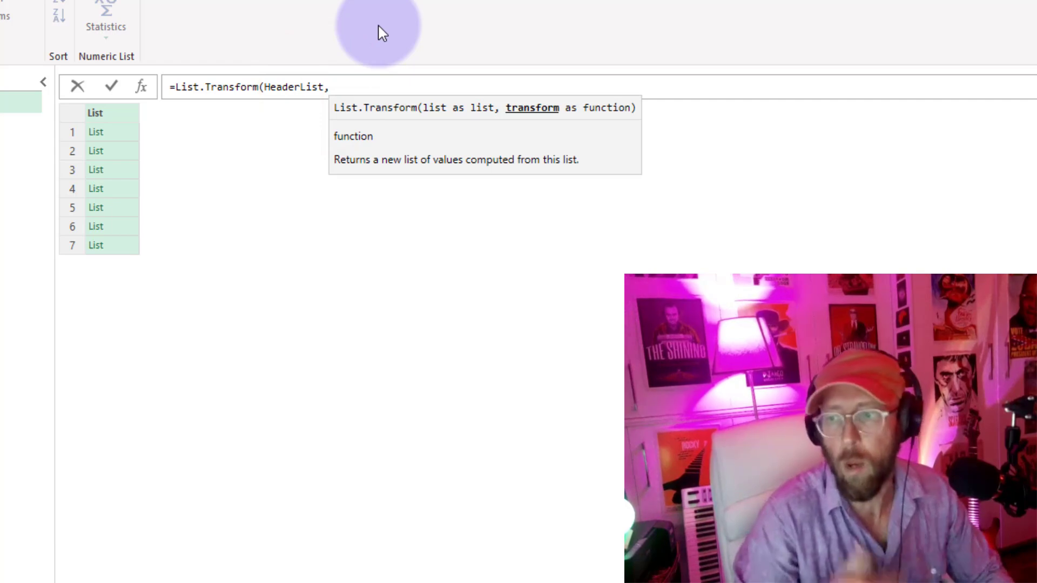
Complete the List.Transform formula with each Text.Combine(_, "|") to join every nested list with a pipe separator
type("each")
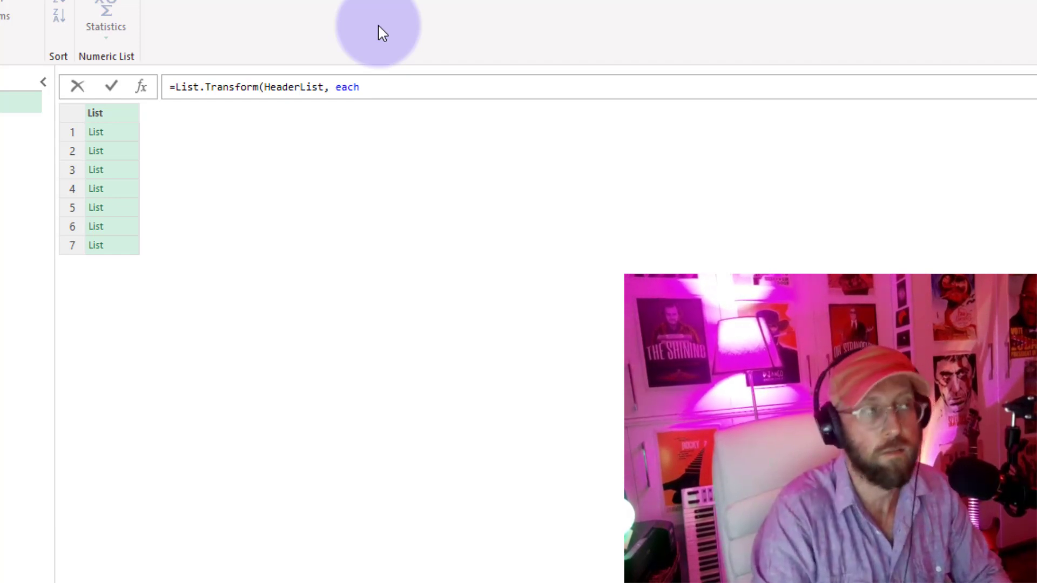
type("Text.Combine(")
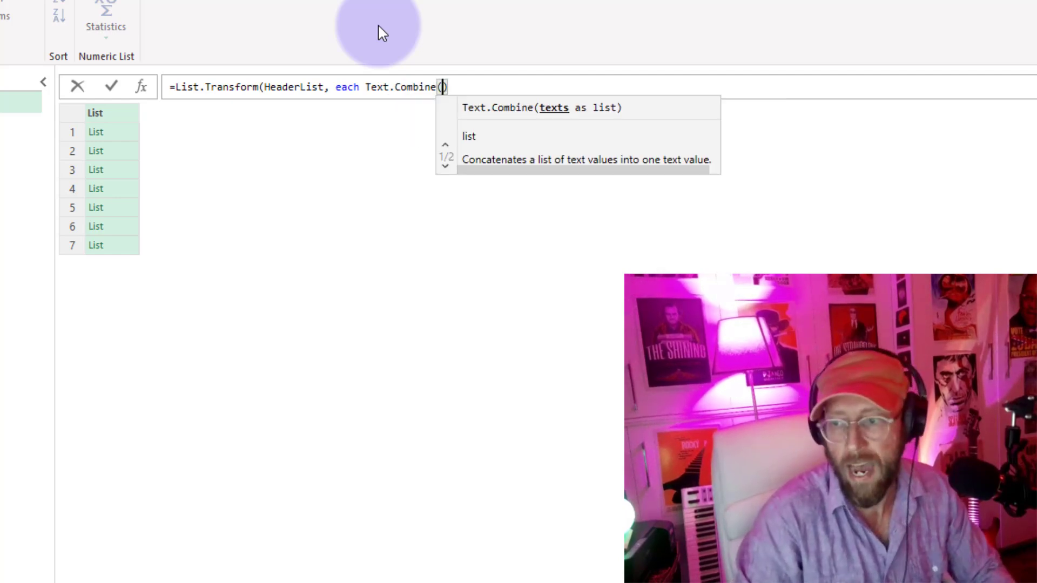
type("_")
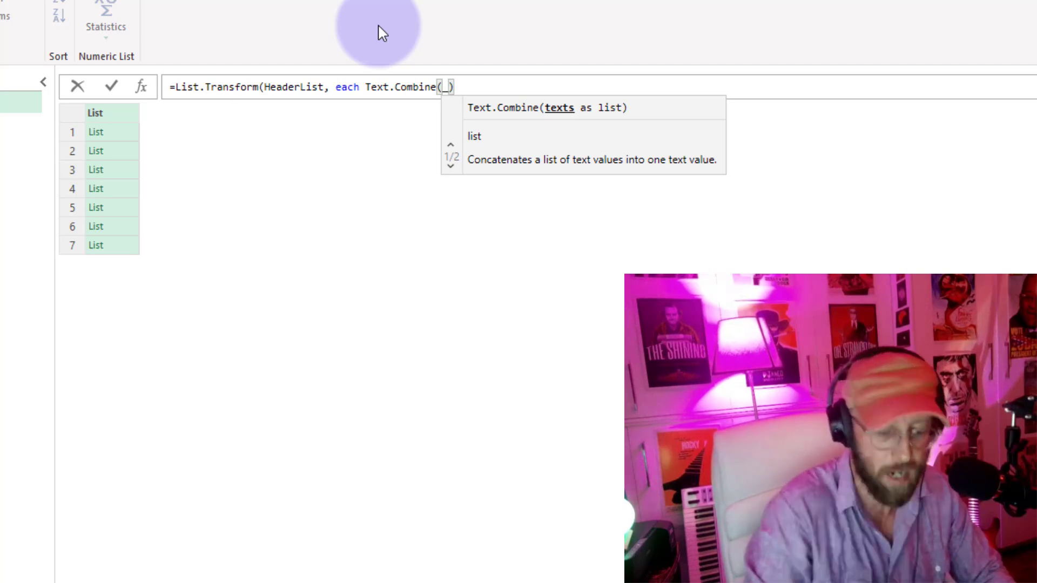
type(", \"")
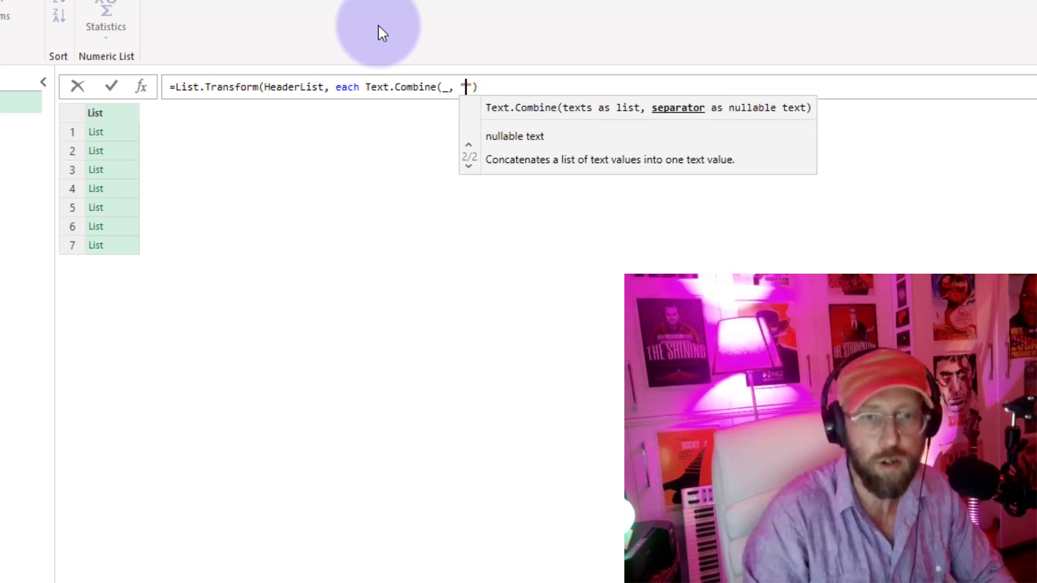
type("|")
key("Right")
key("Right")
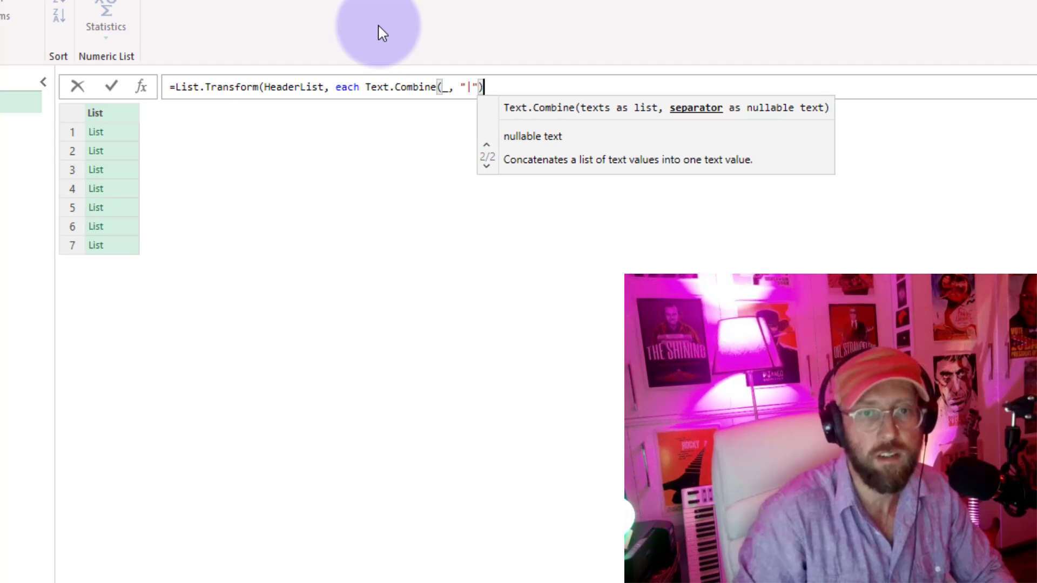
key("Return")
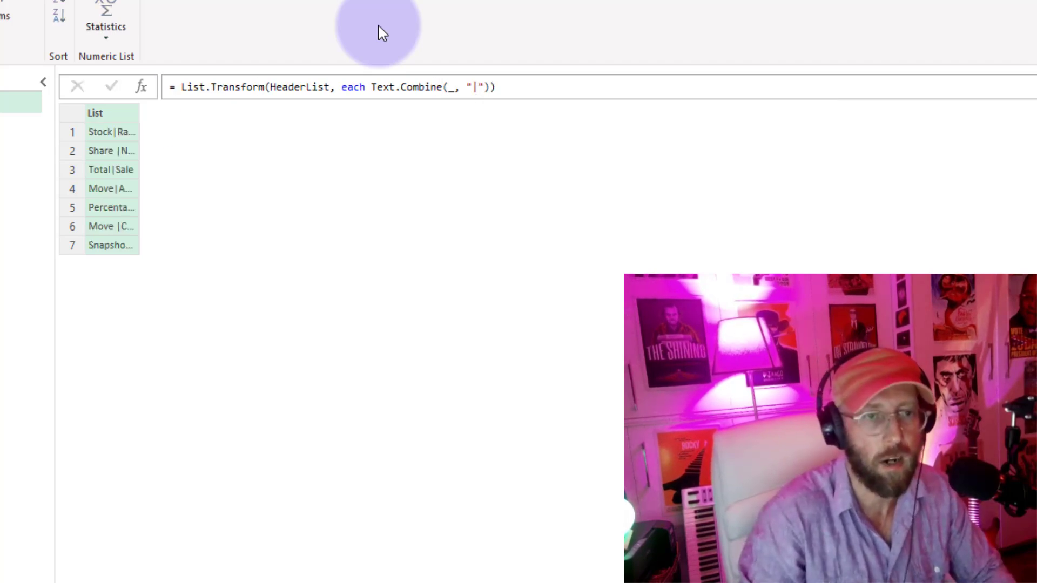
Widen the list column and check each of the pipe-separated header values
left_click_drag(139, 119, 479, 135)
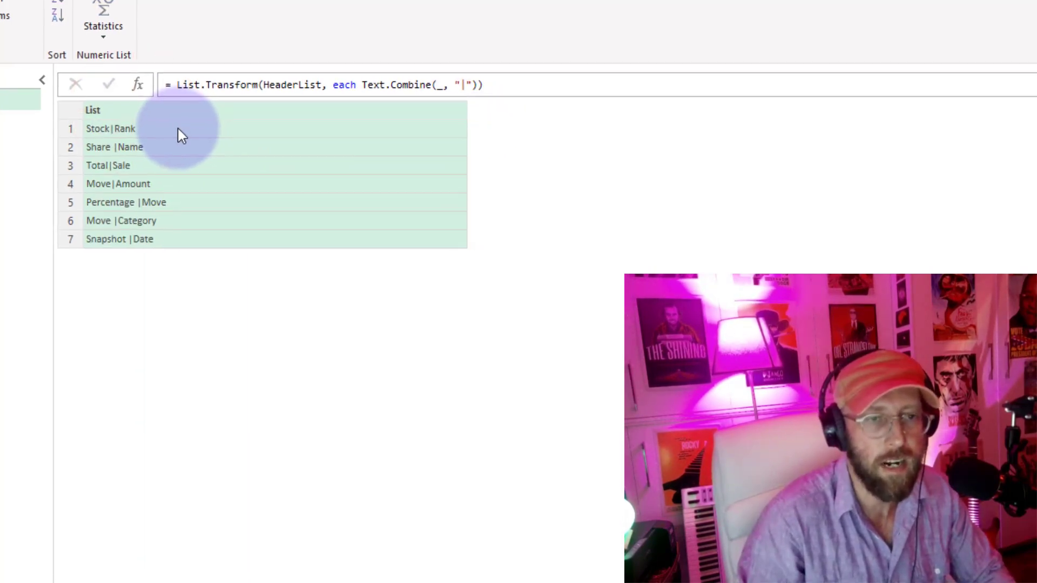
left_click(182, 132)
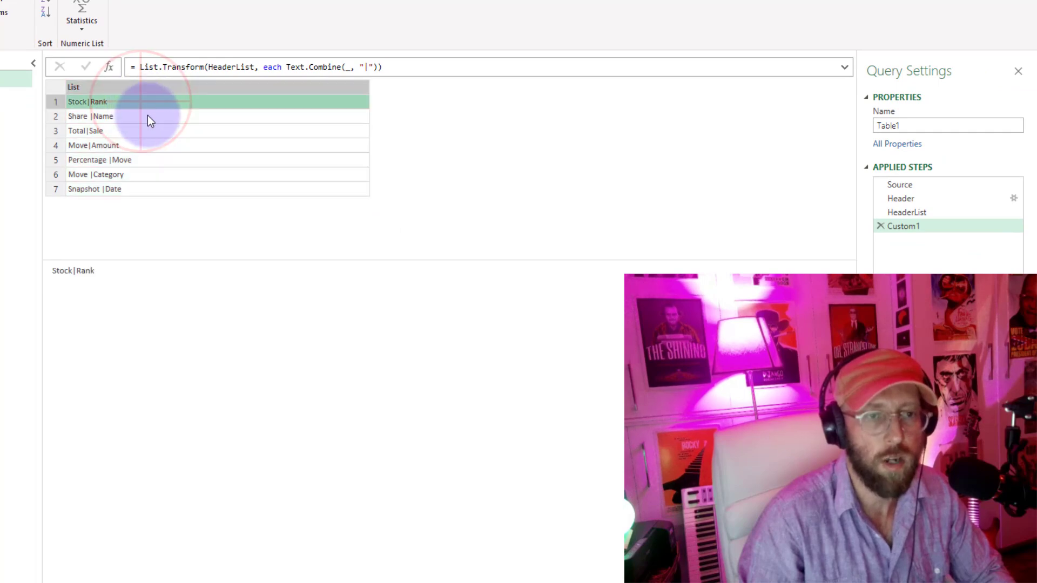
left_click(149, 116)
left_click(151, 131)
left_click(153, 146)
left_click(155, 160)
left_click(158, 174)
left_click(160, 187)
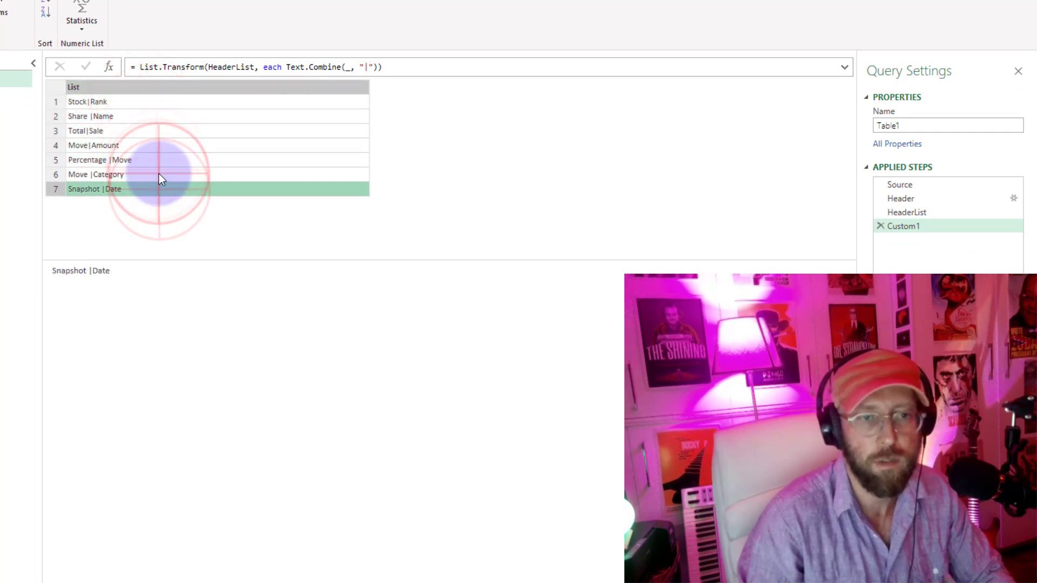
left_click(158, 145)
Rename the Text.Combine step as HeaderConcat and add a new custom step that references it
key("F2")
key("F2")
type("Header")
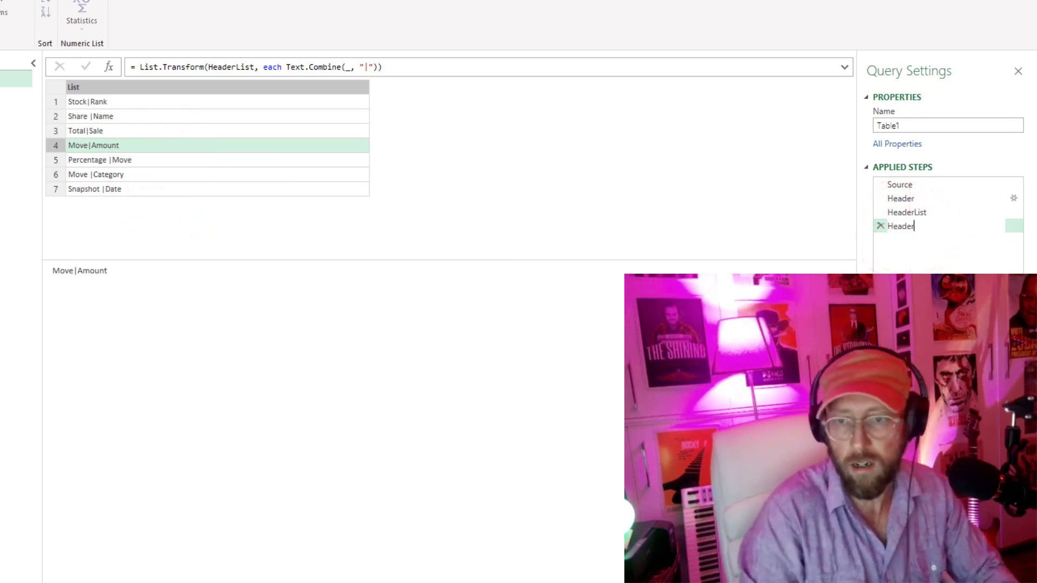
type("Concat")
key("Return")
left_click(108, 66)
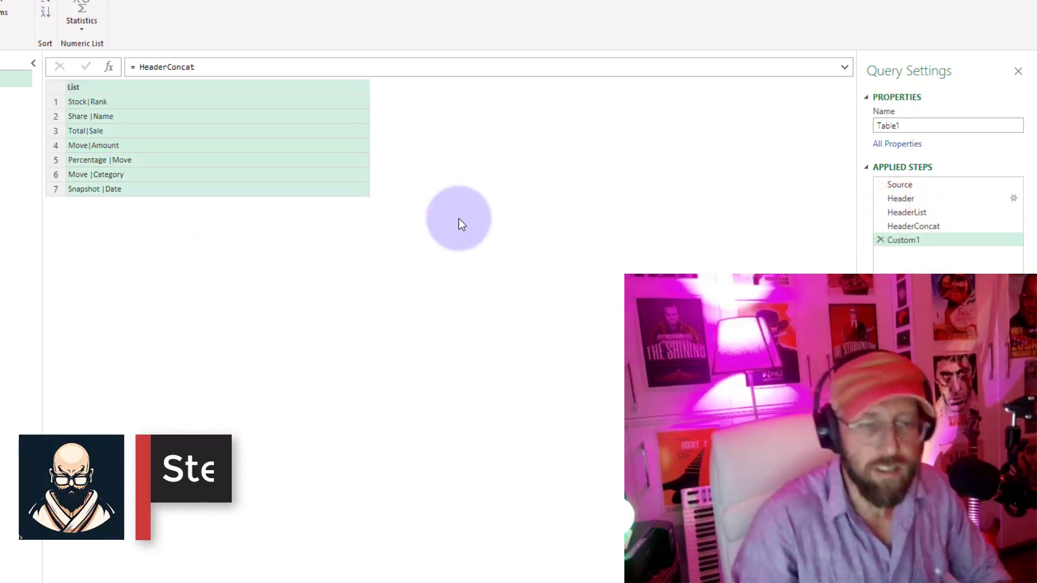
Review each combined header in the list and the original column names in the Source step
left_click(137, 105)
left_click(142, 119)
left_click(152, 134)
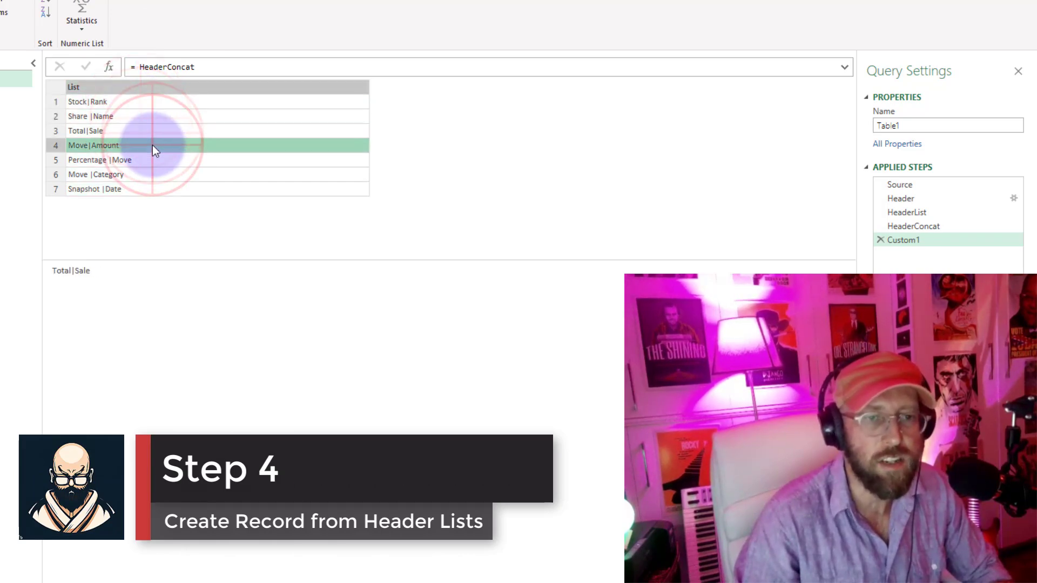
left_click(152, 145)
left_click(153, 162)
left_click(154, 176)
left_click(157, 187)
left_click(157, 173)
left_click(157, 159)
left_click(156, 145)
left_click(155, 131)
left_click(155, 116)
left_click(155, 102)
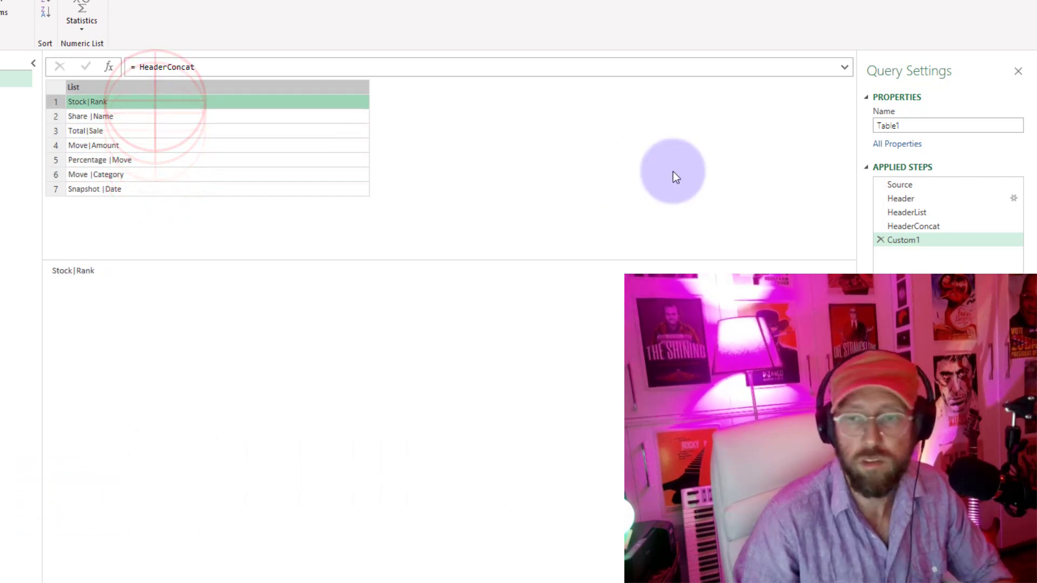
left_click(899, 186)
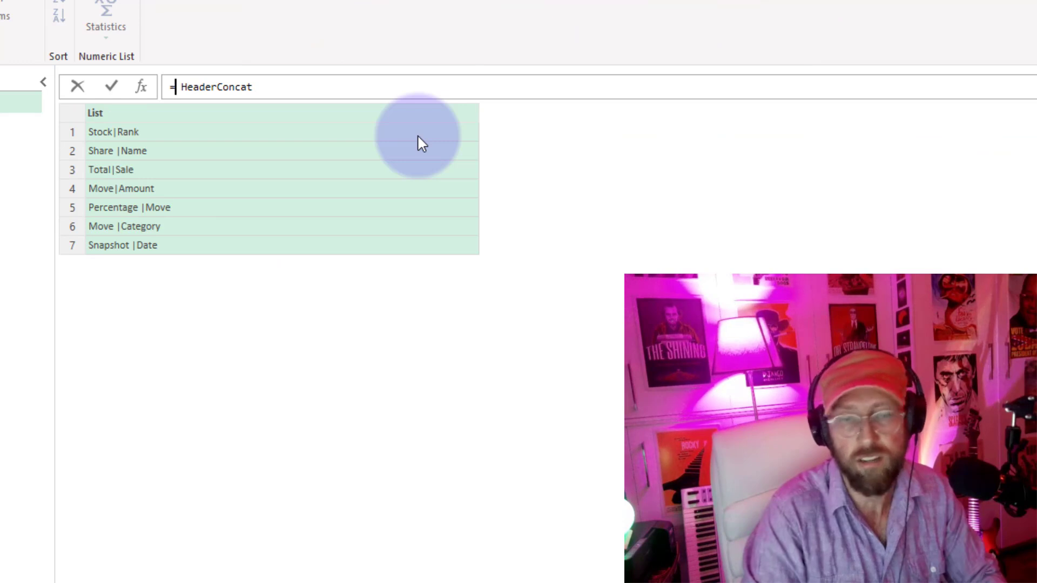
Start the new custom step's formula with Record.FromList, using HeaderConcat as the list of field values
type("reco")
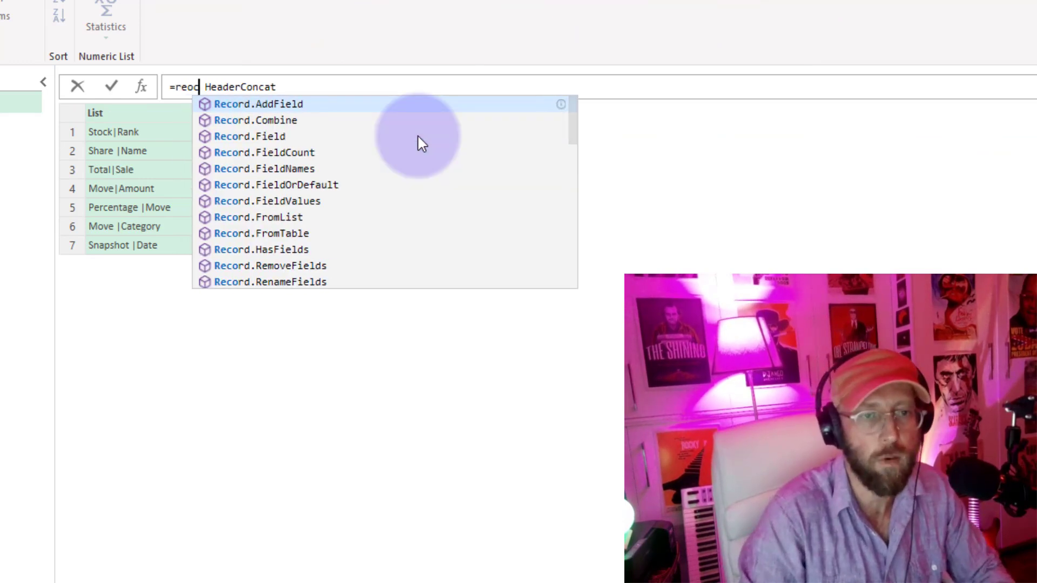
type("rdfrom")
key("Tab")
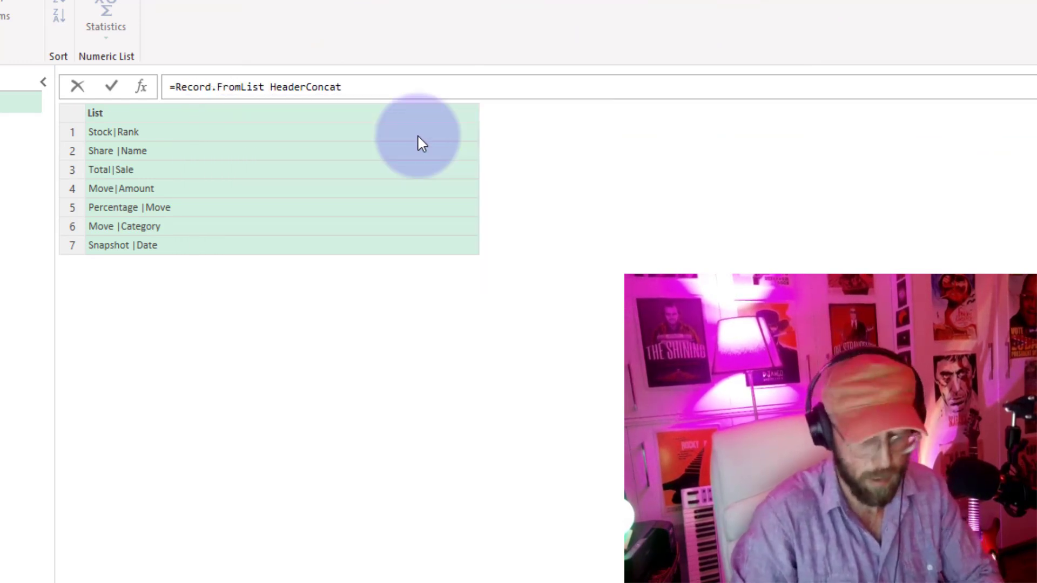
type("(")
key("Delete")
key("Delete")
key("End")
type(",")
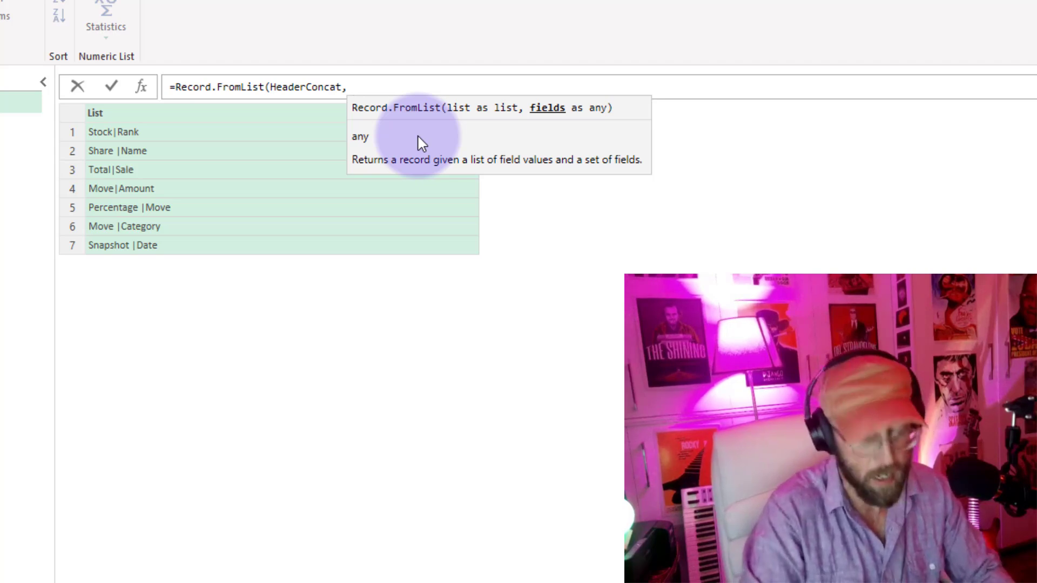
Supply Table.ColumnNames(Source) as the fields argument and commit the Record.FromList formula
type("tablecolu")
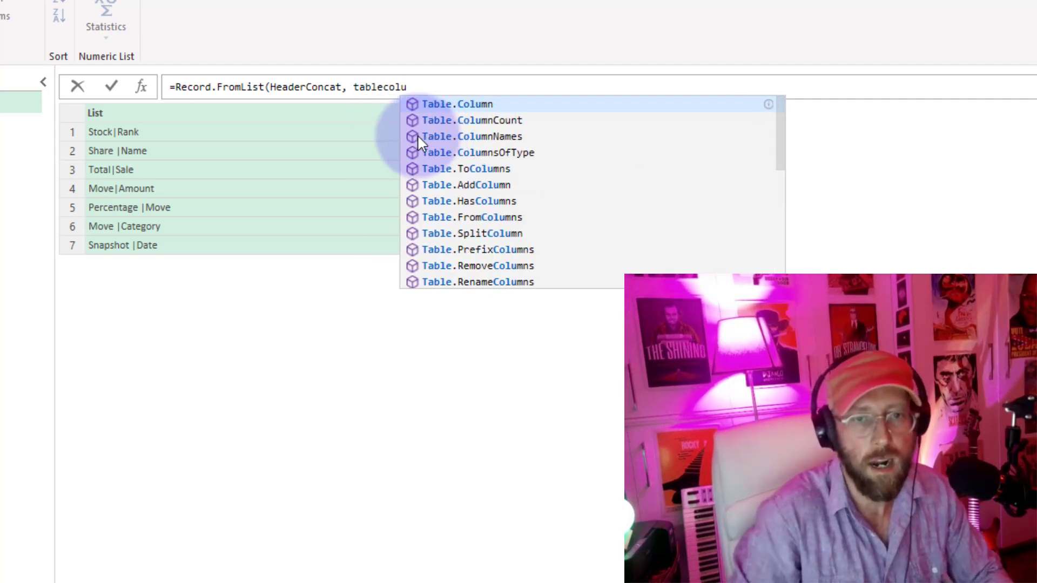
left_click(418, 135)
type("(")
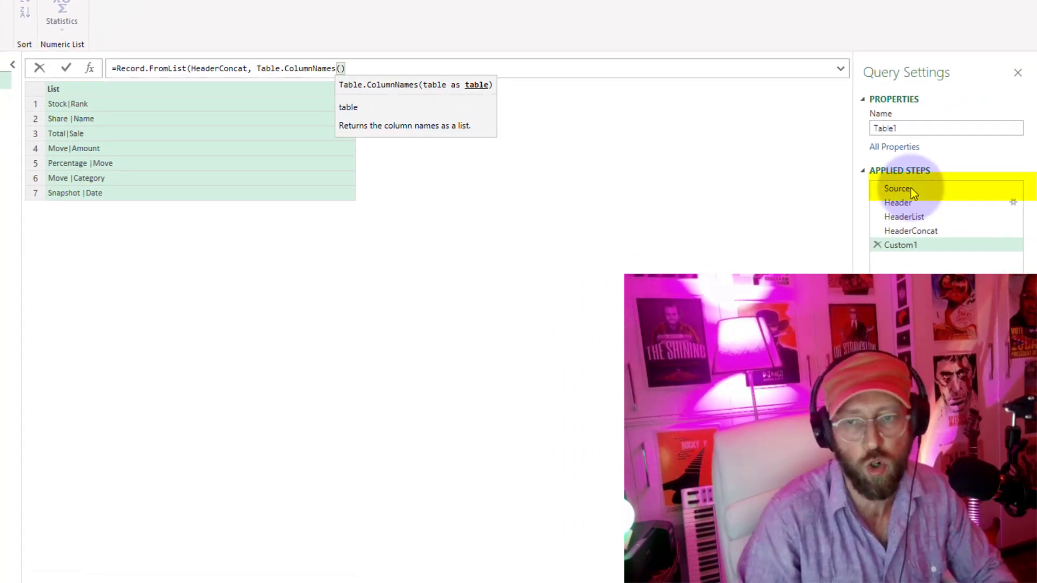
type("Sourc")
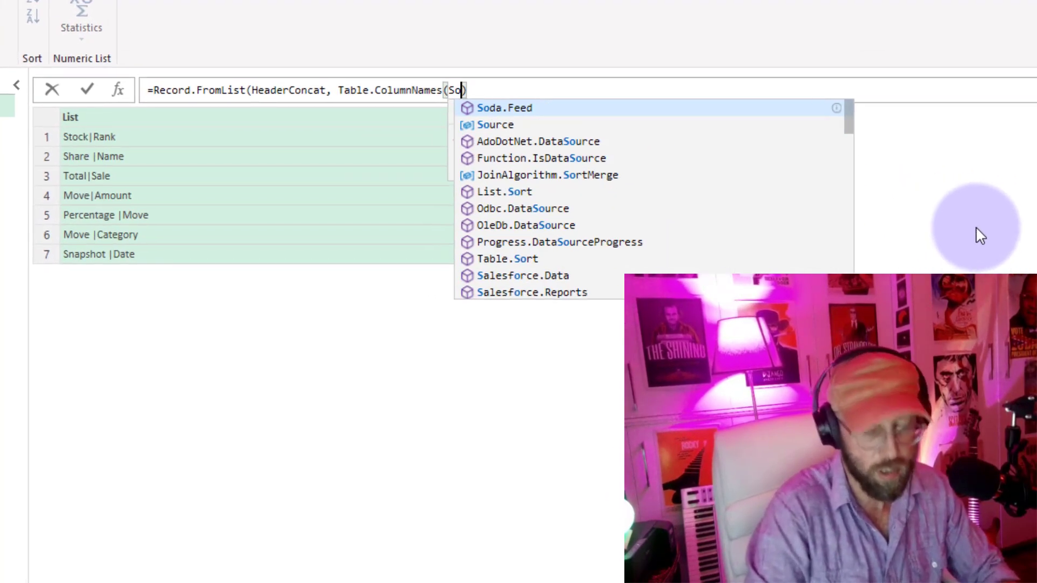
type("e))")
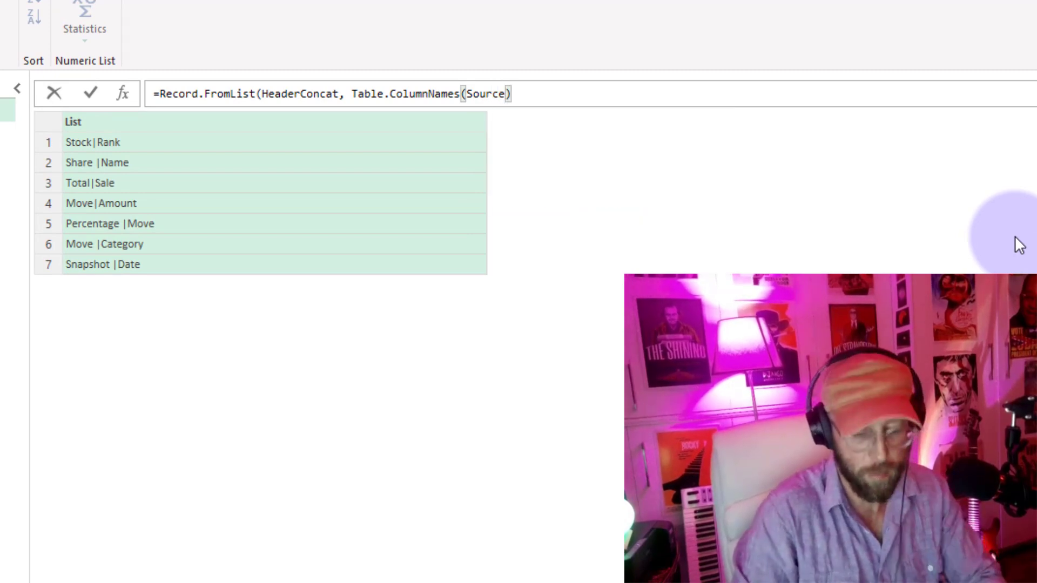
key("Return")
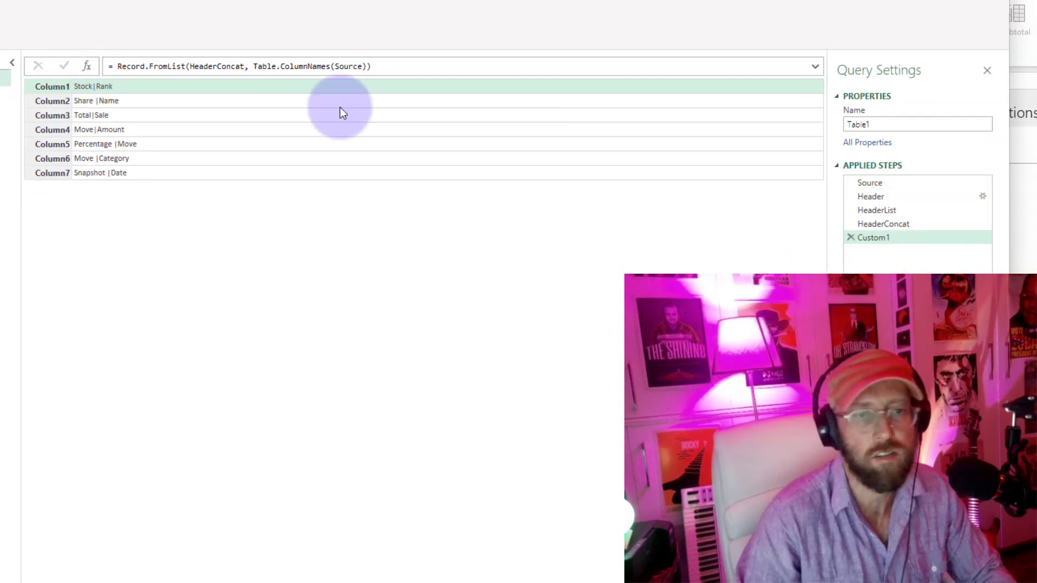
Compare the record's field names and values with the columns and header rows in the Source step
left_click(880, 183)
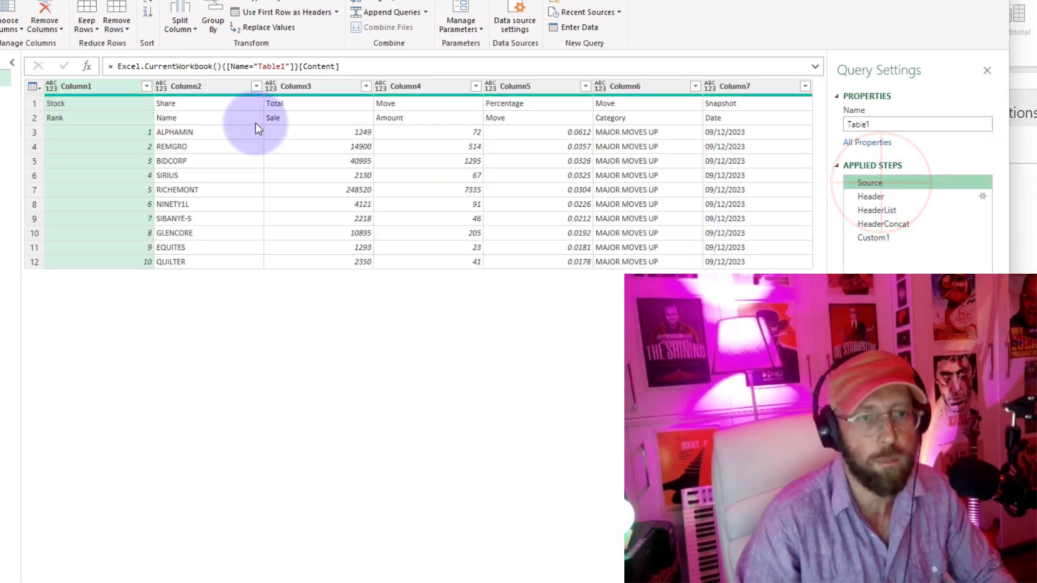
left_click(881, 238)
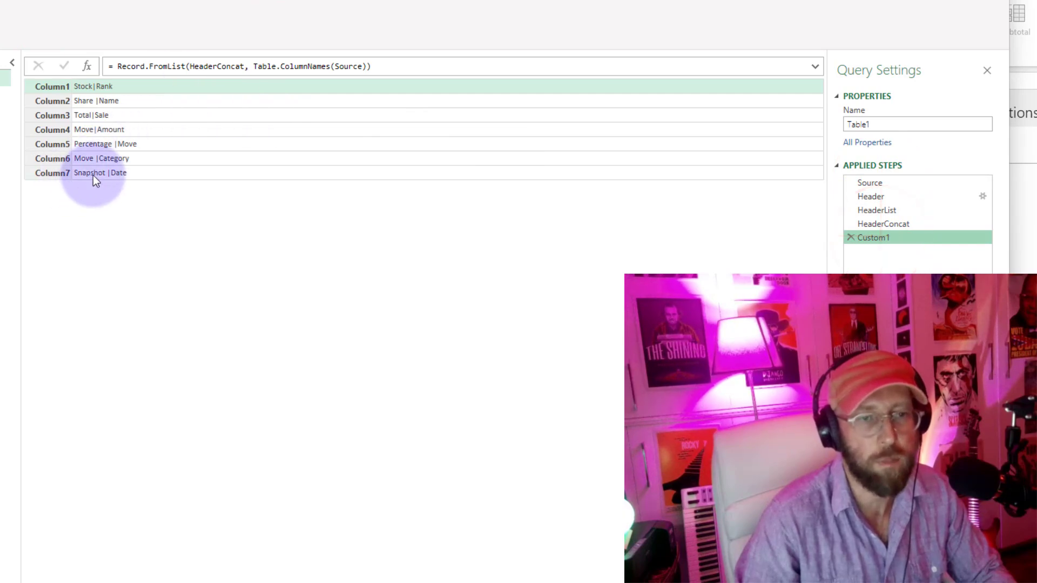
left_click(904, 184)
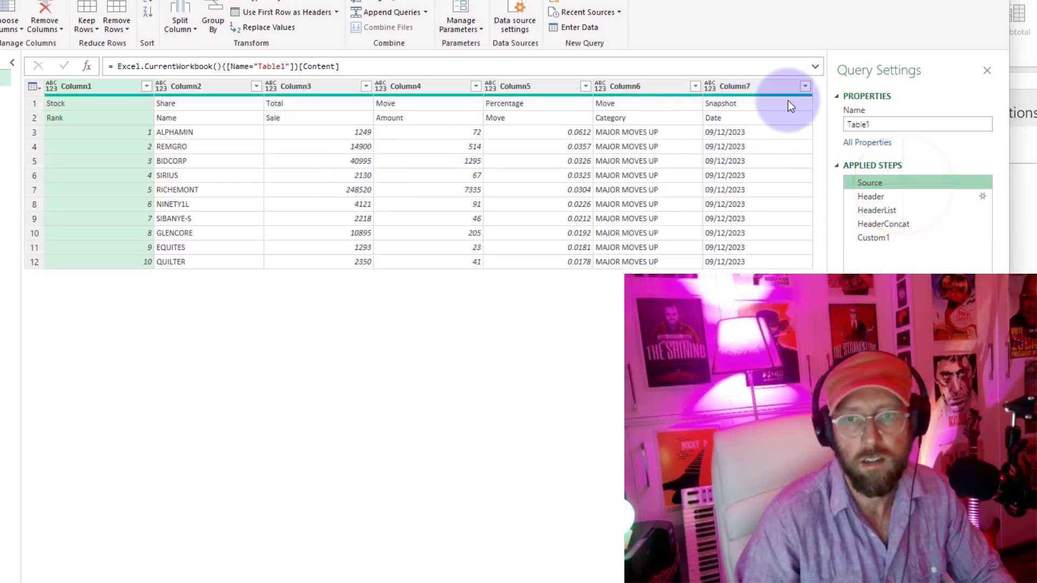
left_click(867, 238)
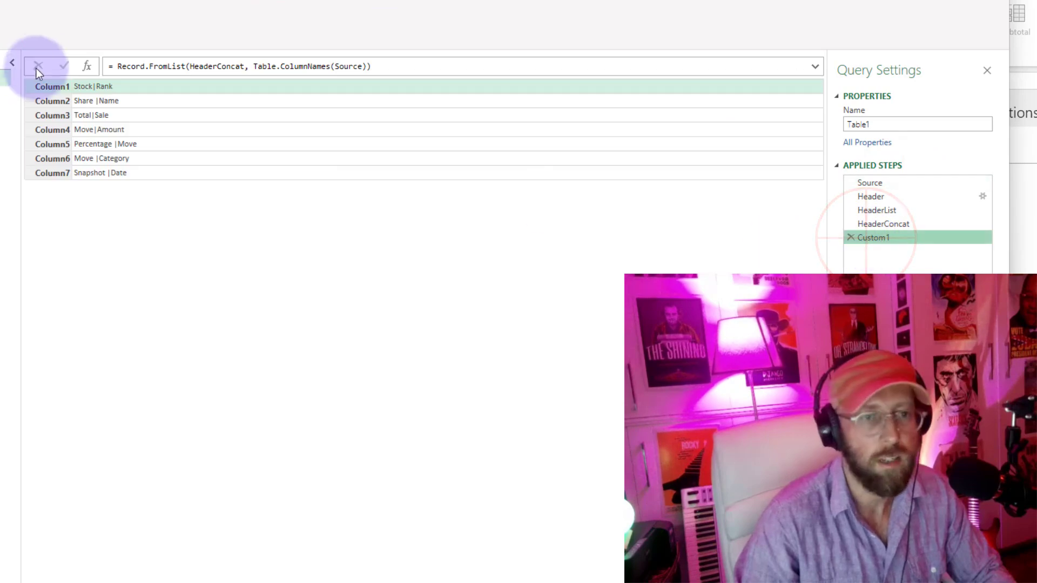
Rename the Record.FromList step as HeaderRecord
key("F2")
type("HeaderRecord")
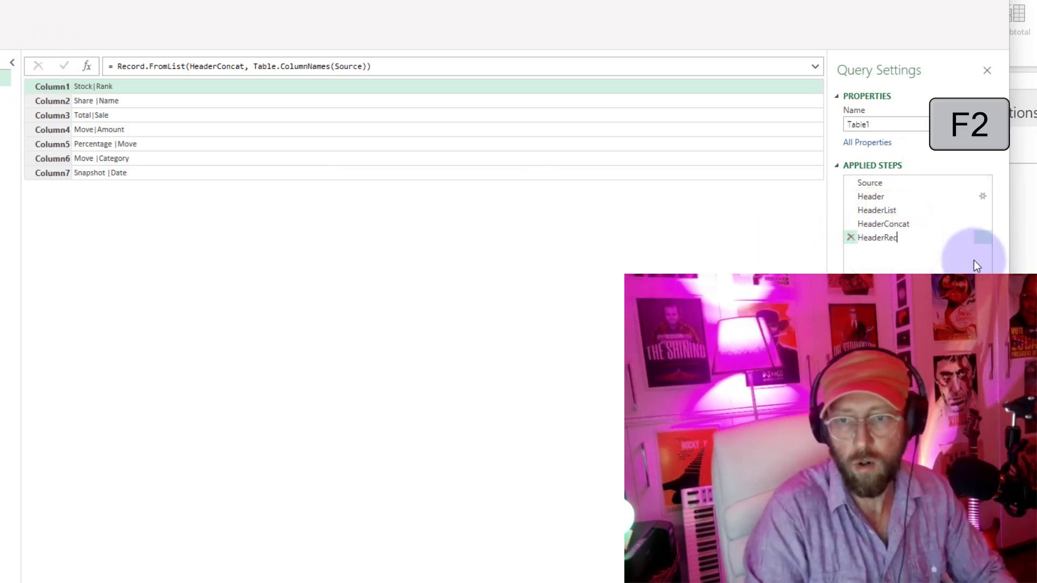
key("Return")
Inspect the two header rows in the Source table, and return to the HeaderRecord step
left_click(295, 212)
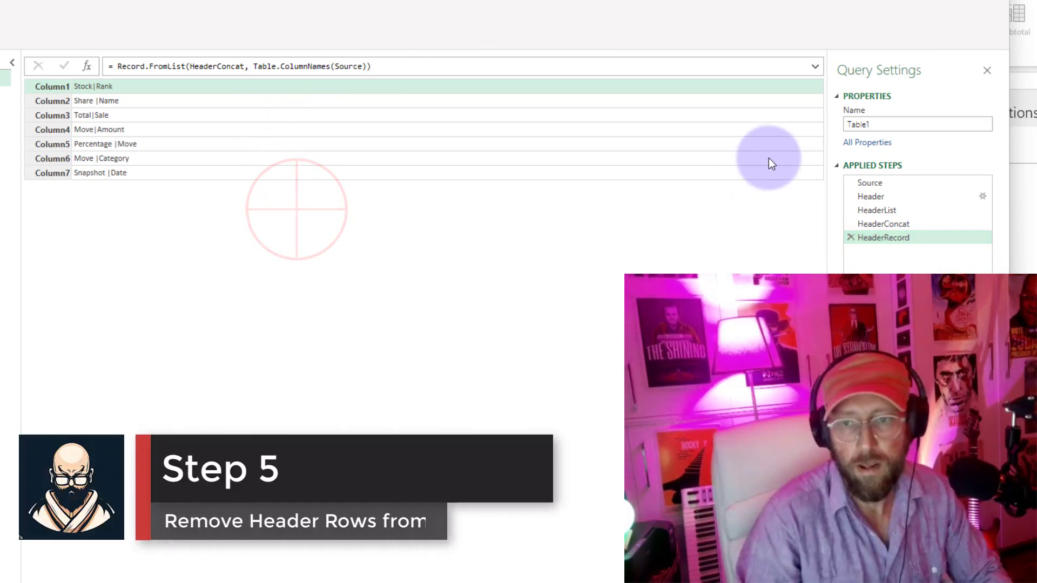
left_click(885, 183)
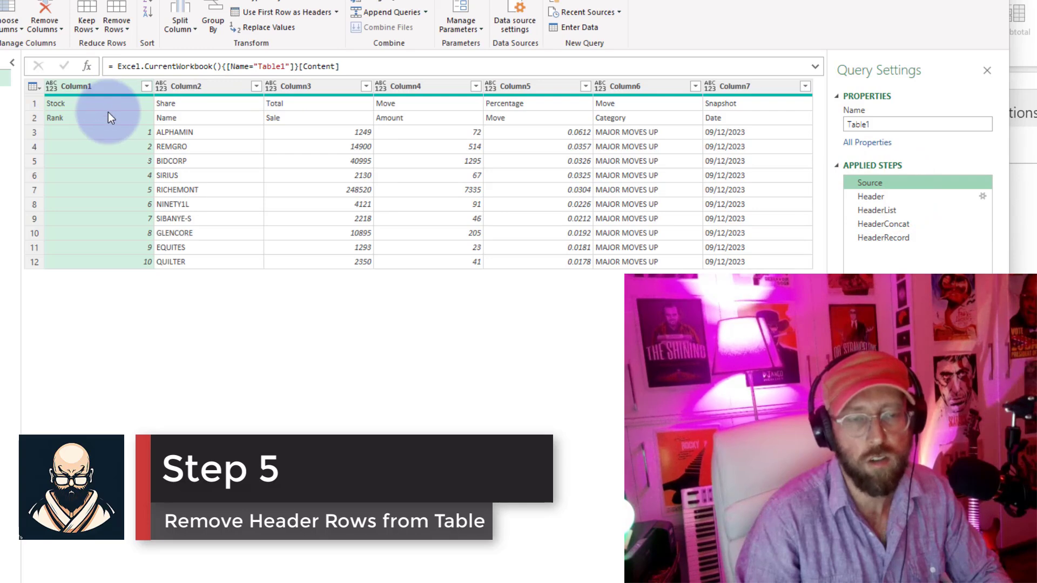
left_click(880, 238)
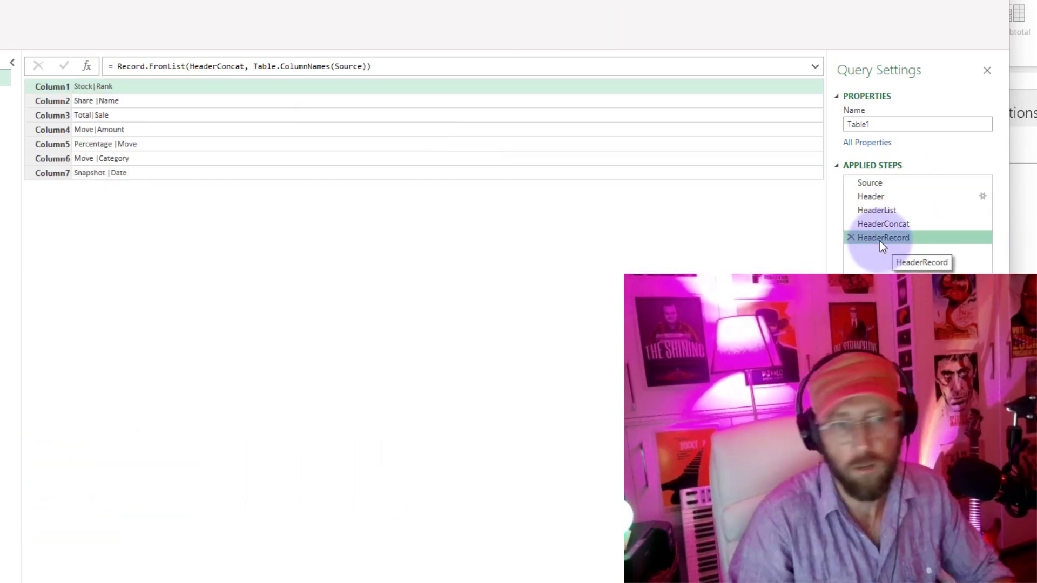
Add a custom step after HeaderRecord that refers back to the Source table
left_click(87, 66)
double_click(138, 66)
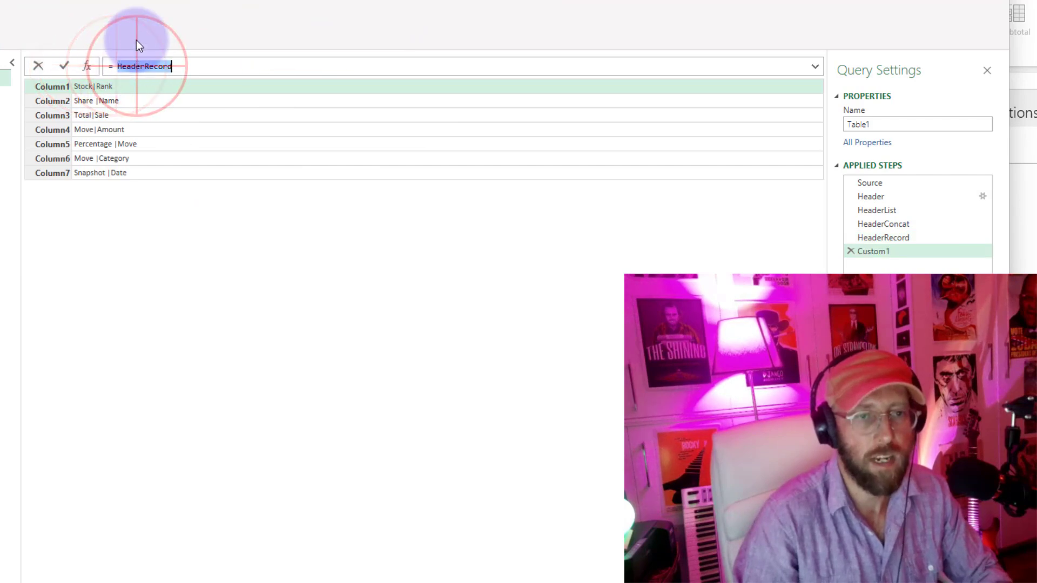
type("Source")
key("Return")
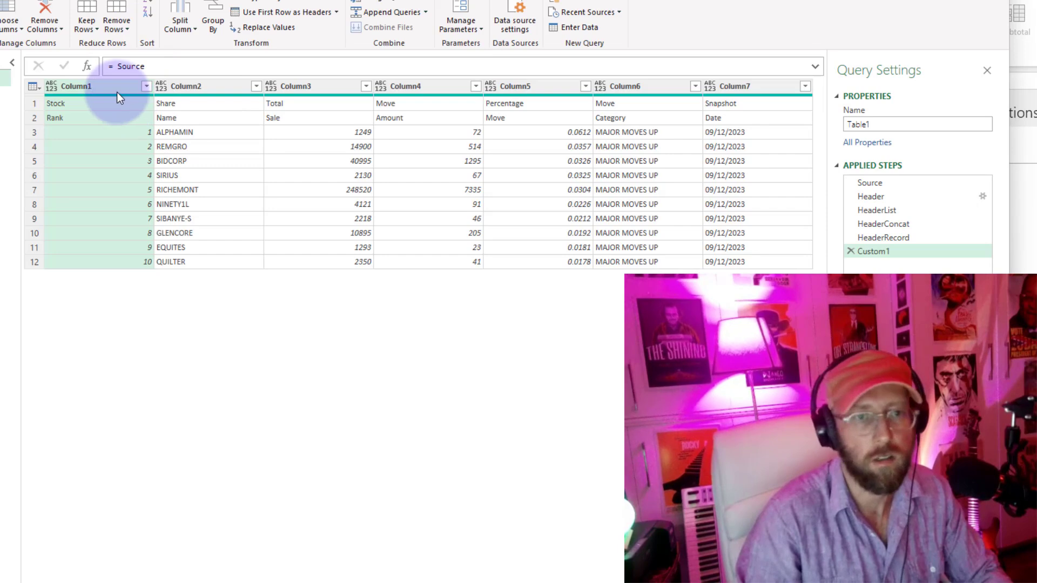
Wrap Source in Table.Skip with a count of 2 to remove the two original header rows
left_click(115, 66)
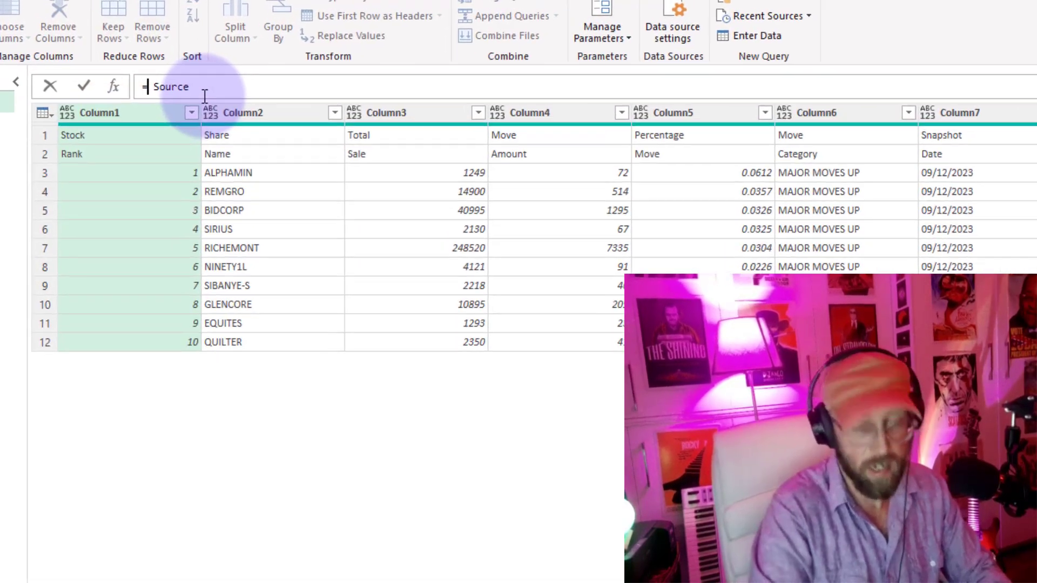
type("tableskip")
key("Tab")
type("(")
key("Delete")
key("Delete")
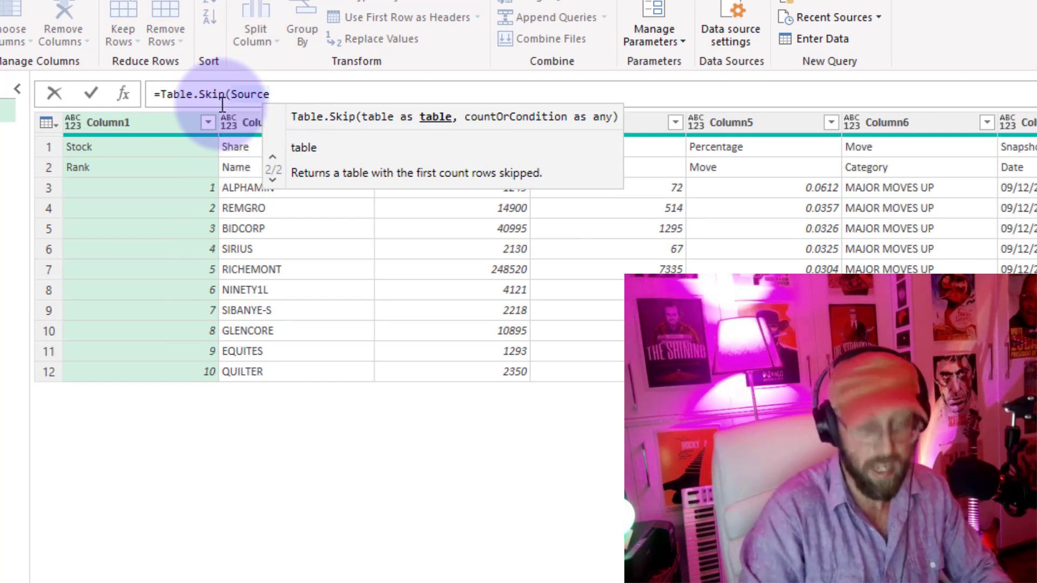
key("End")
type(",2")
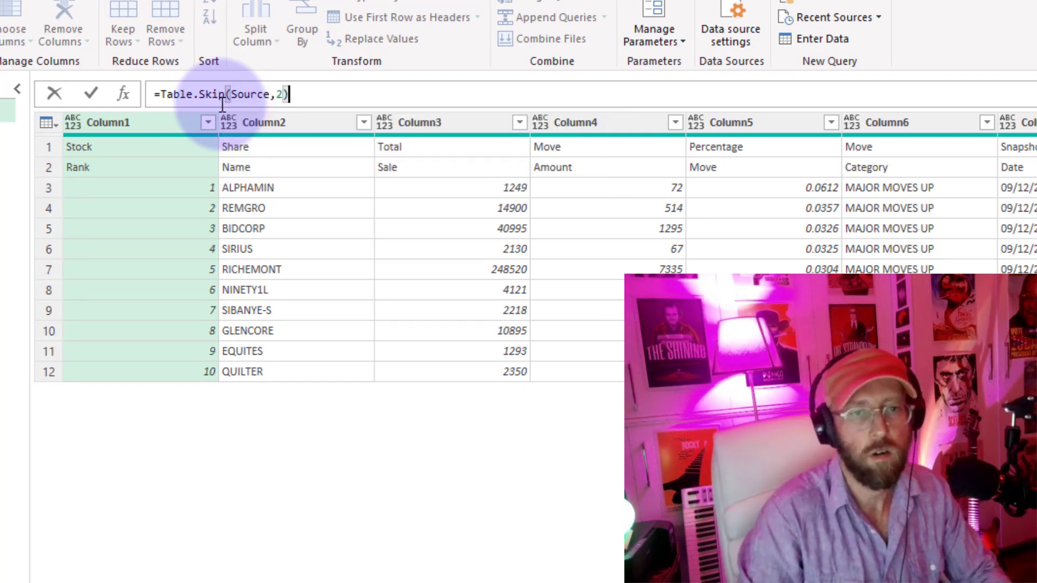
key("Return")
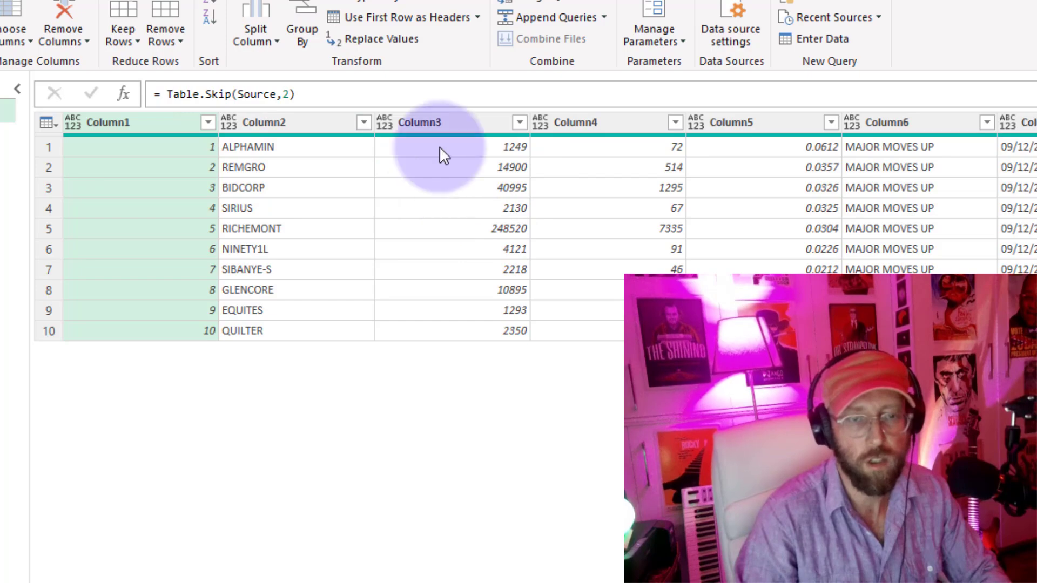
Rename the Table.Skip step as SourceSkipped
left_click(864, 245)
key("F2")
type("SourceSkipped")
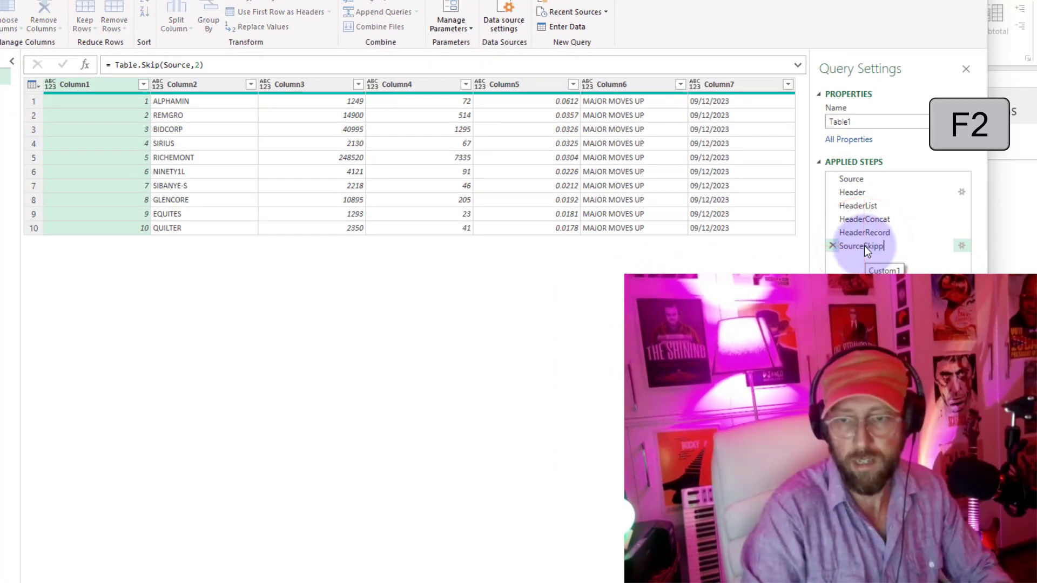
key("Return")
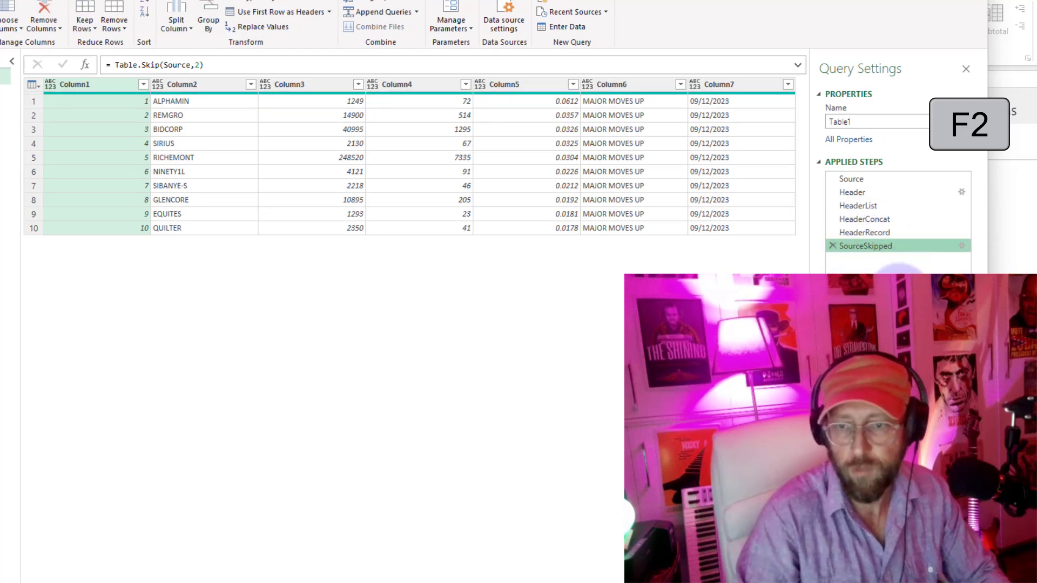
Add a custom step after SourceSkipped and start a Table.InsertRows formula with SourceSkipped as its table argument
left_click(882, 235)
left_click(879, 245)
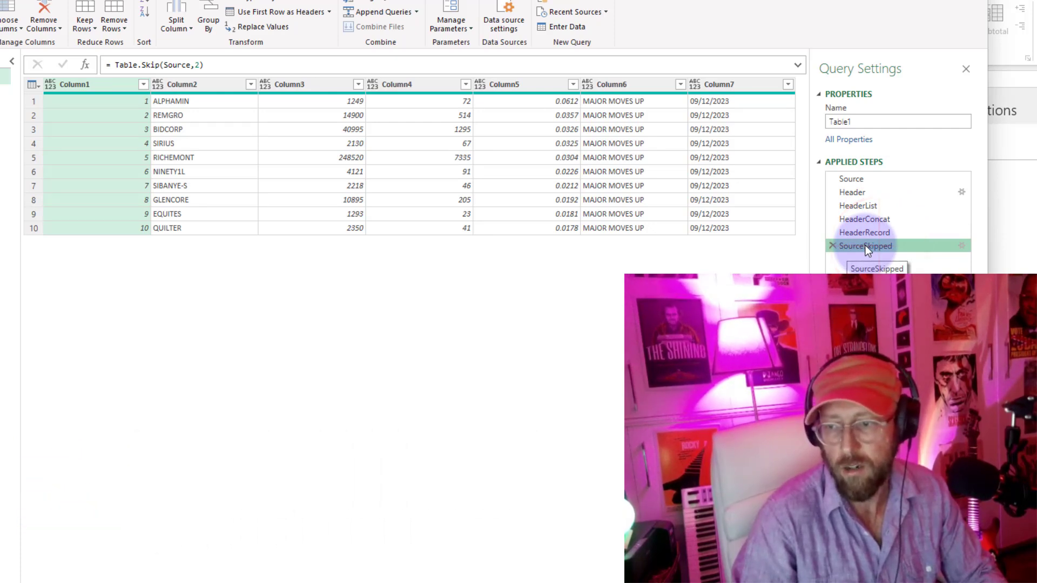
left_click(102, 69)
left_click(89, 69)
type("table")
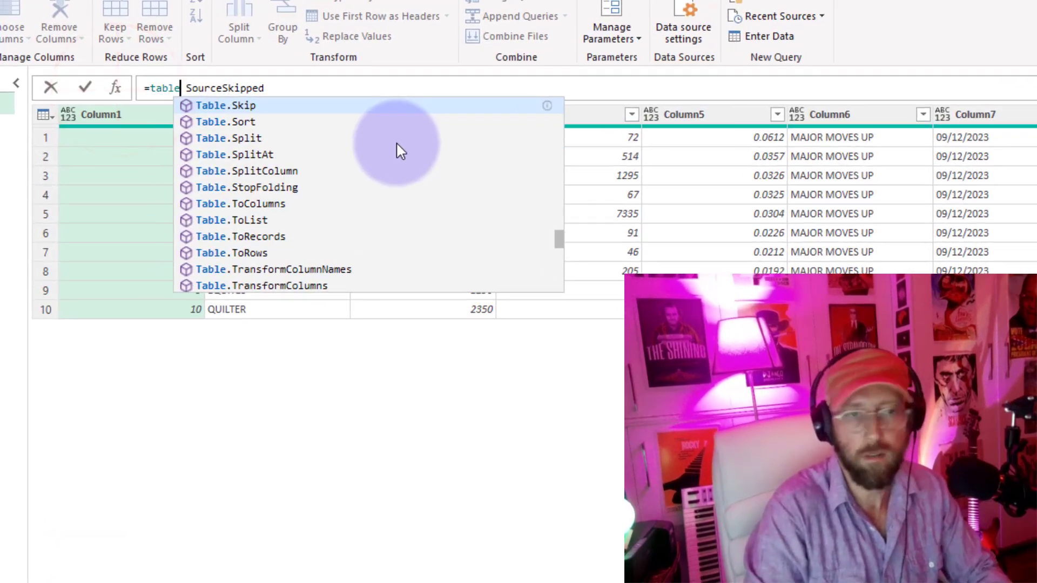
type("inse")
key("Tab")
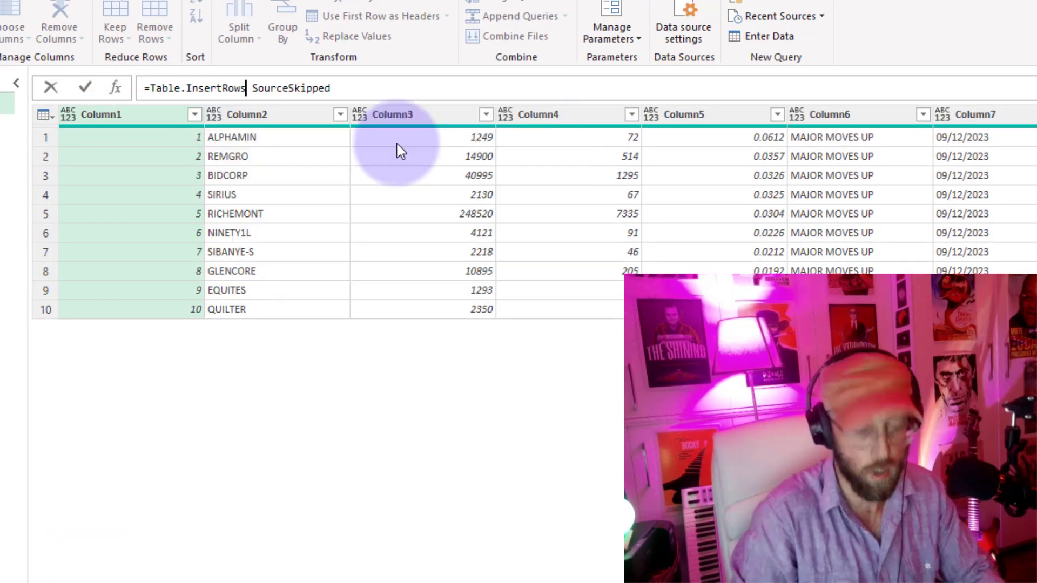
type("(")
key("Delete")
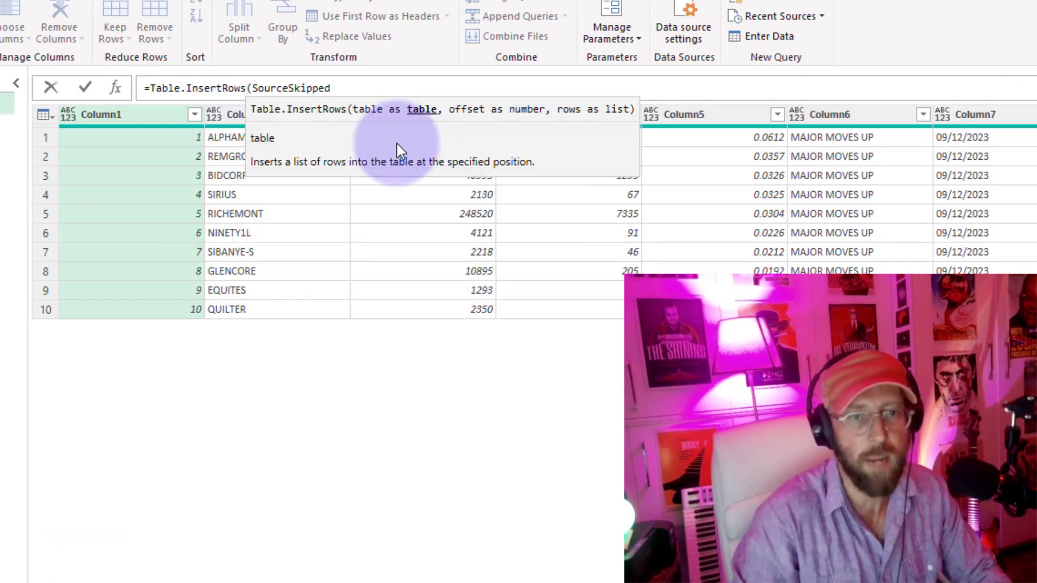
Complete the Table.InsertRows formula with offset 0 and HeaderRecord as the rows argument, and commit it
key("End")
type(",")
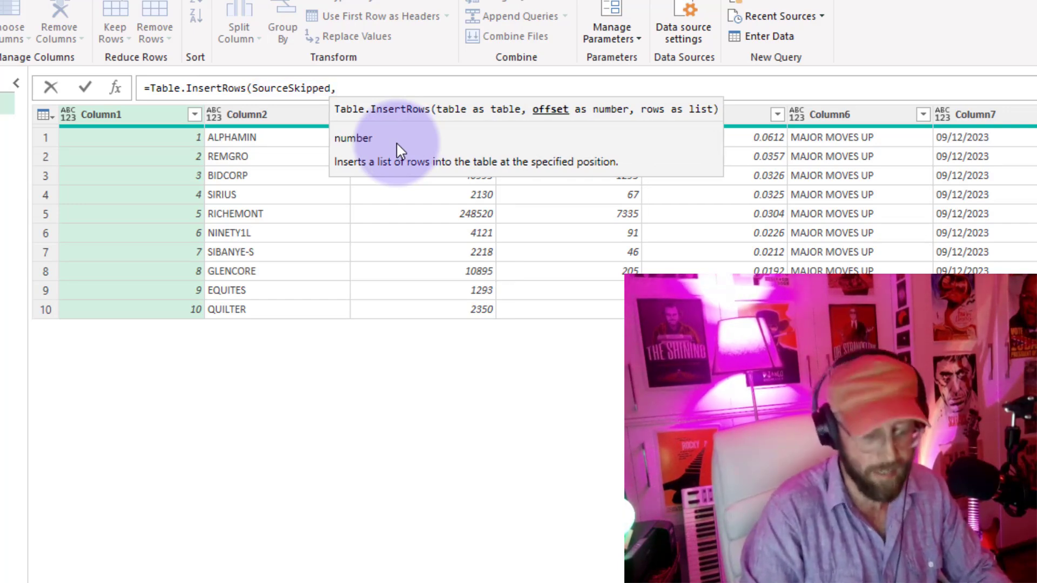
type(" 0")
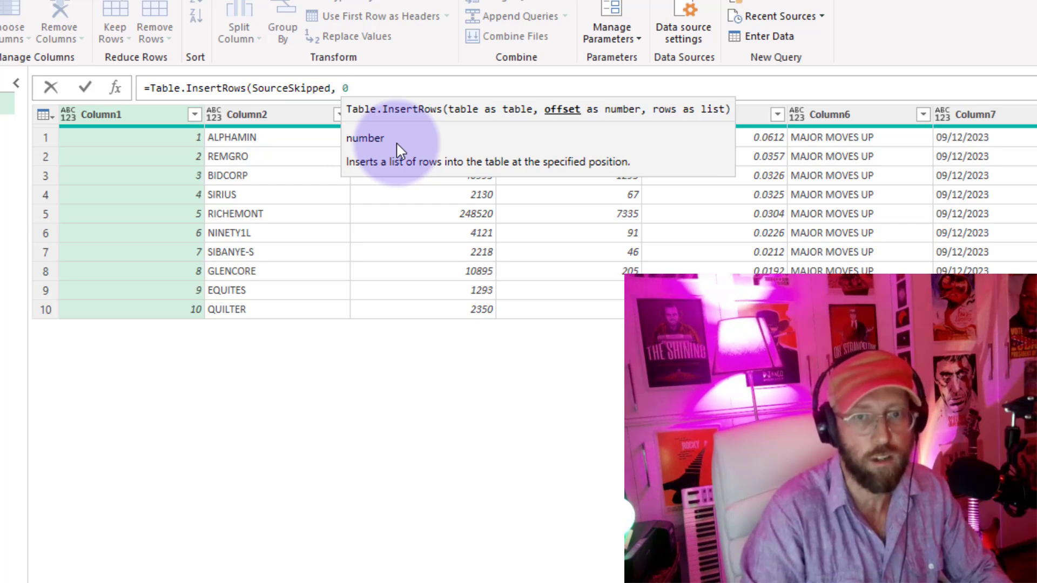
type(", ")
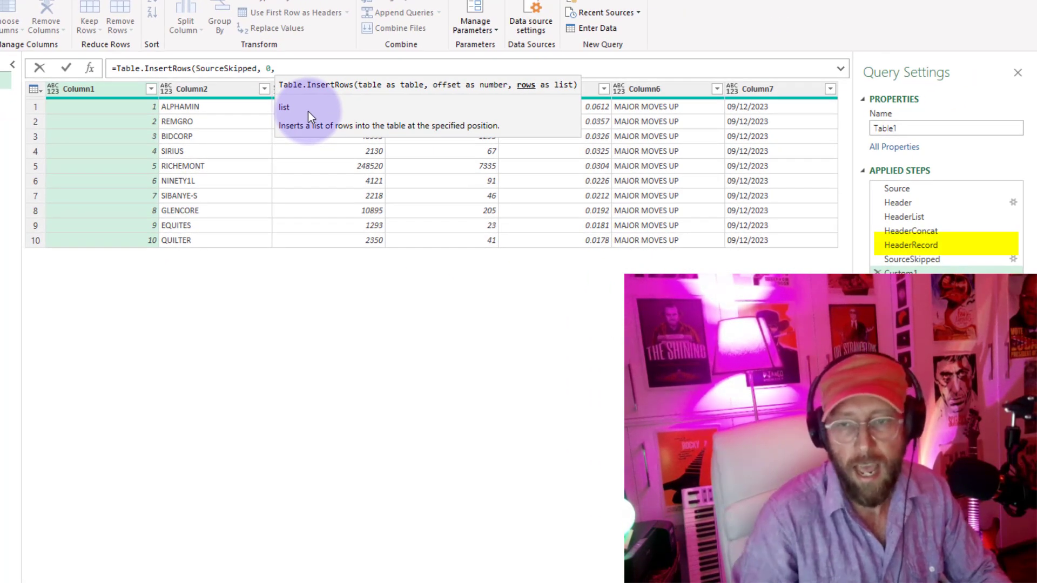
type("HeaderRecord")
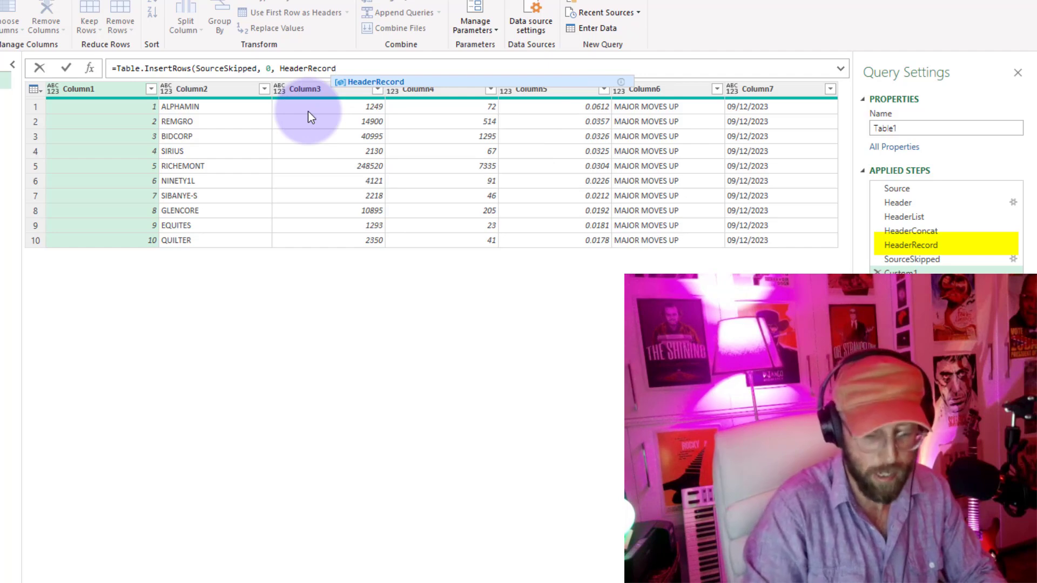
type(")")
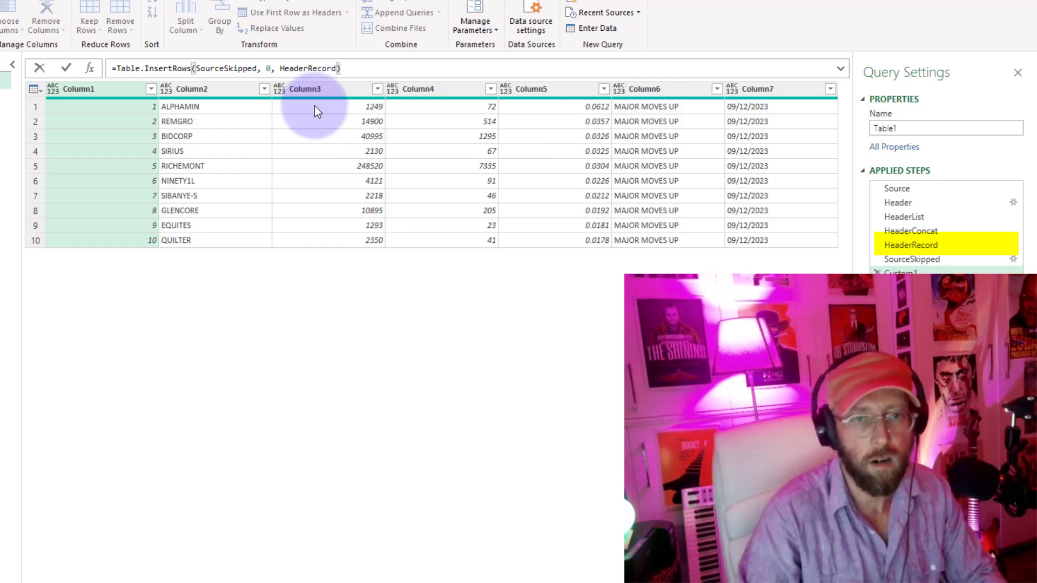
left_click(350, 68)
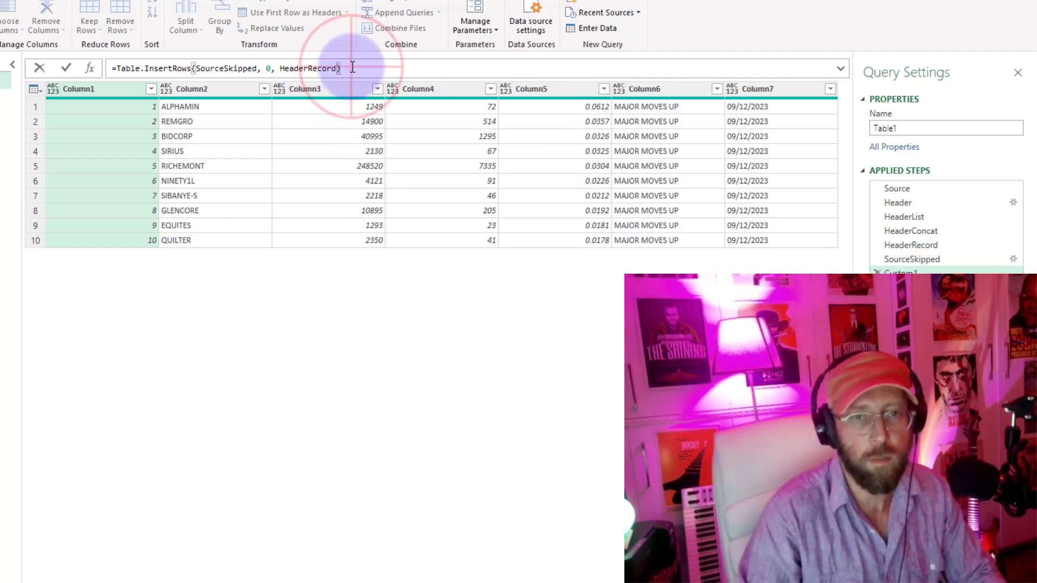
key("Return")
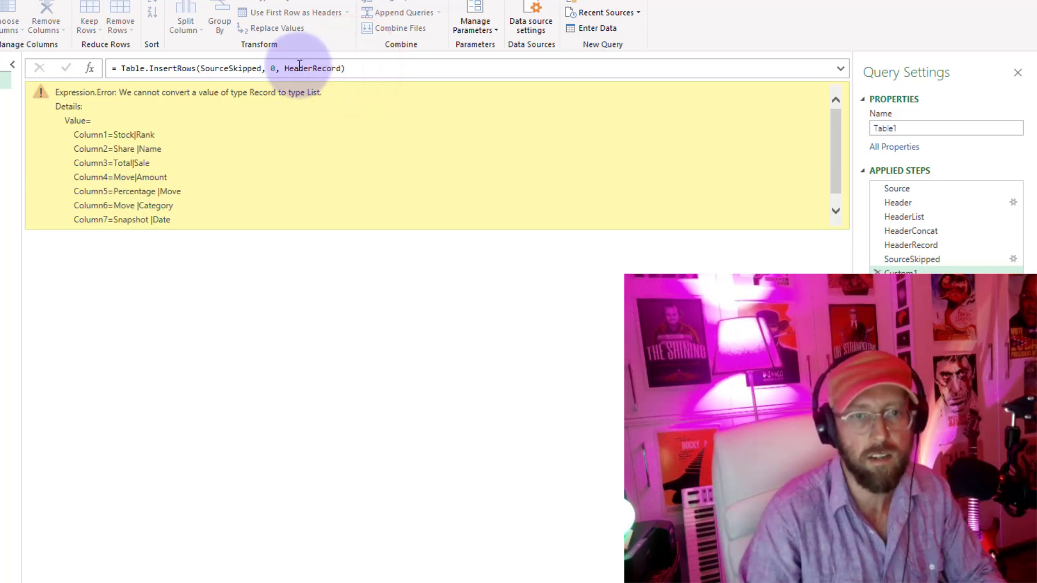
Enclose HeaderRecord in curly braces in the Table.InsertRows formula so the record is passed as a list
double_click(318, 68)
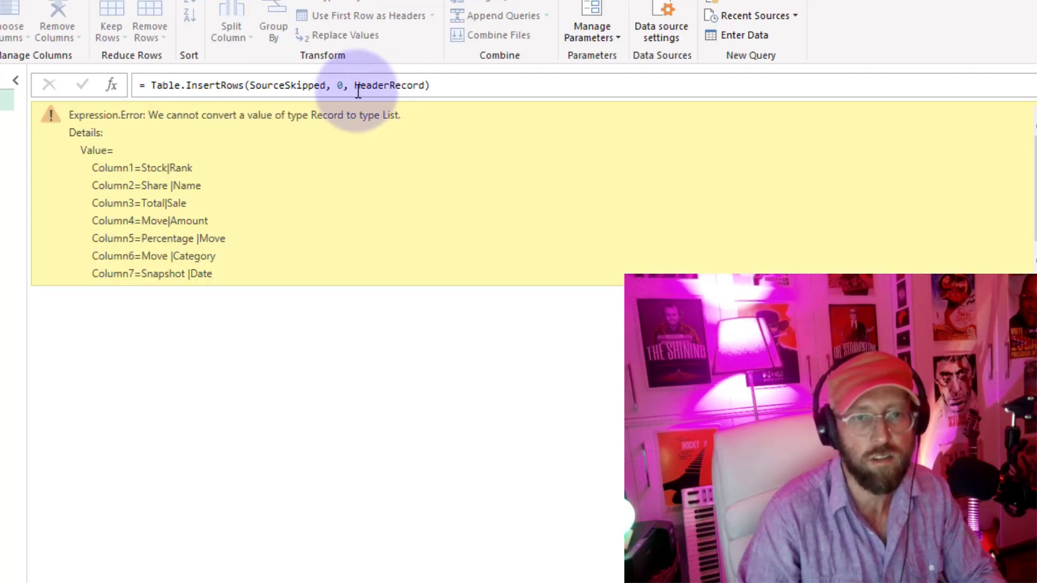
left_click(354, 85)
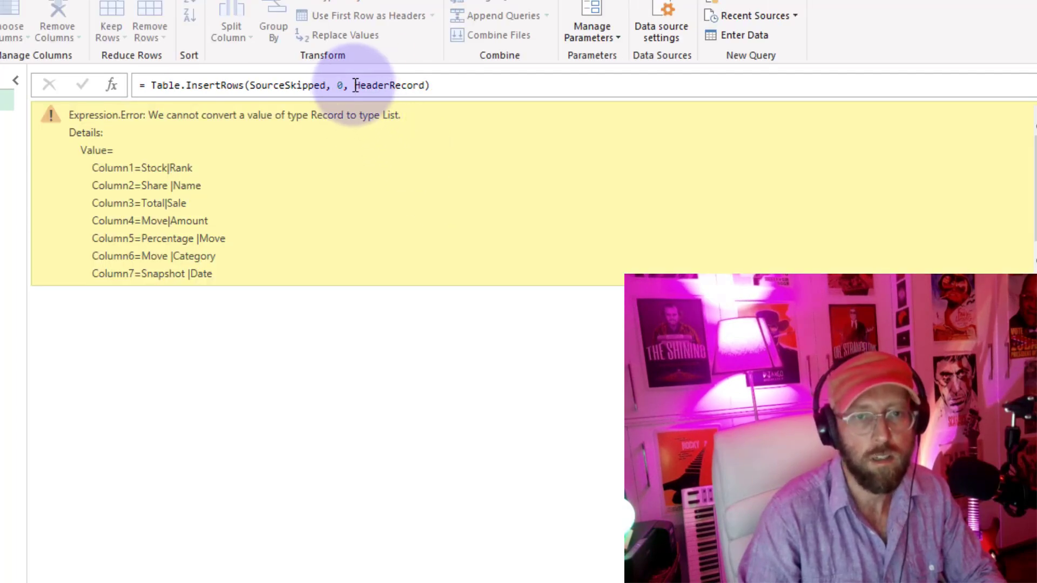
type("{")
key("Right")
type("}")
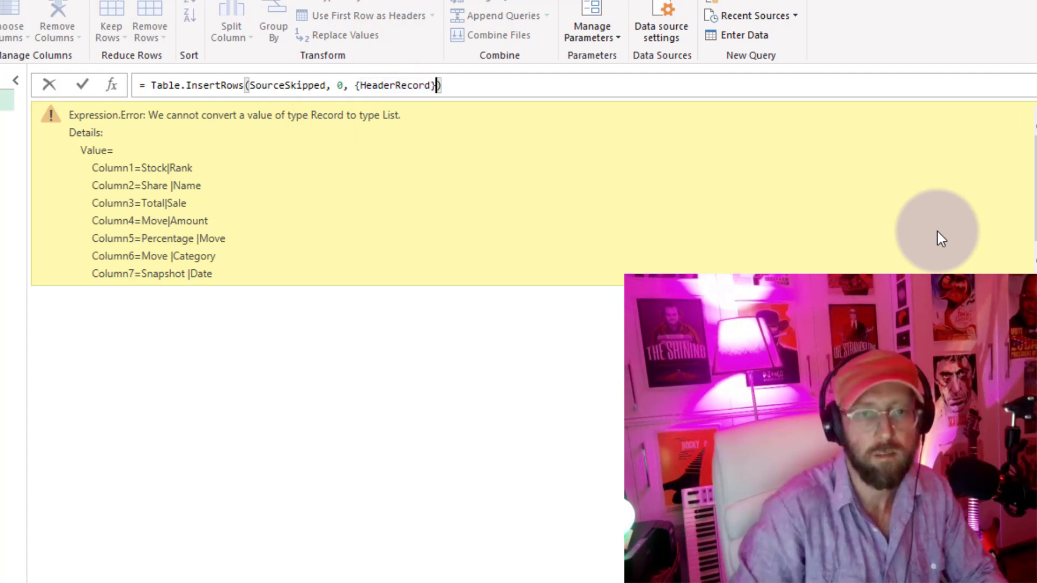
key("Return")
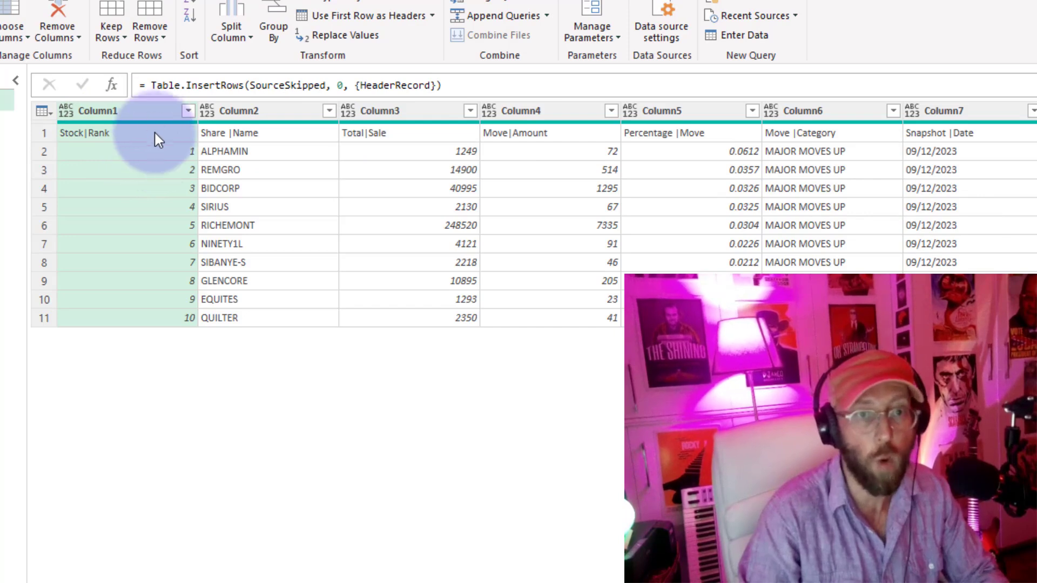
Wrap the Table.InsertRows expression in Table.PromoteHeaders to turn the inserted first row into column headers
left_click(150, 86)
key("Left")
type("tableptom")
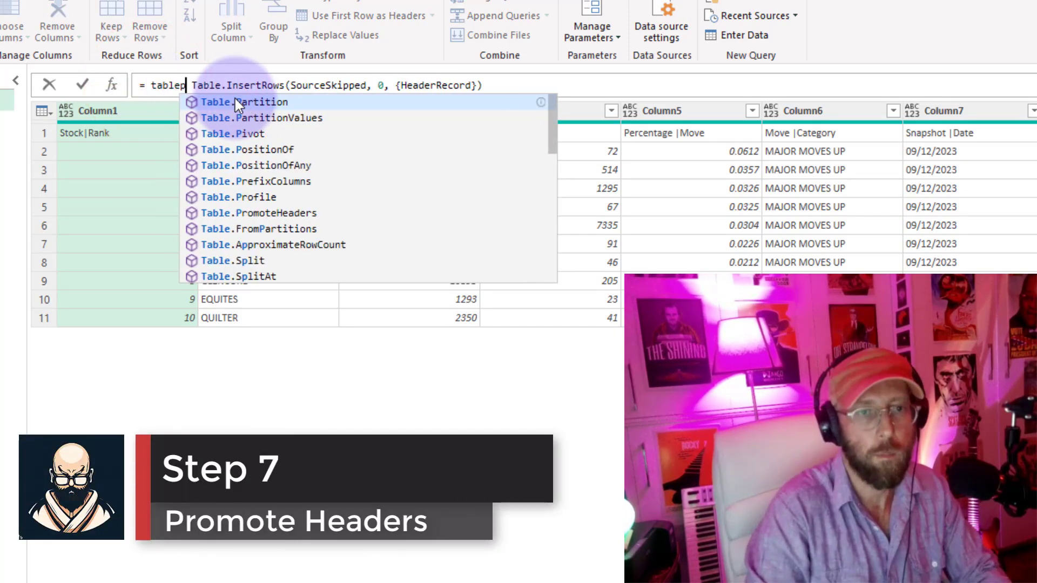
key("BackSpace")
key("BackSpace")
key("BackSpace")
type("rom")
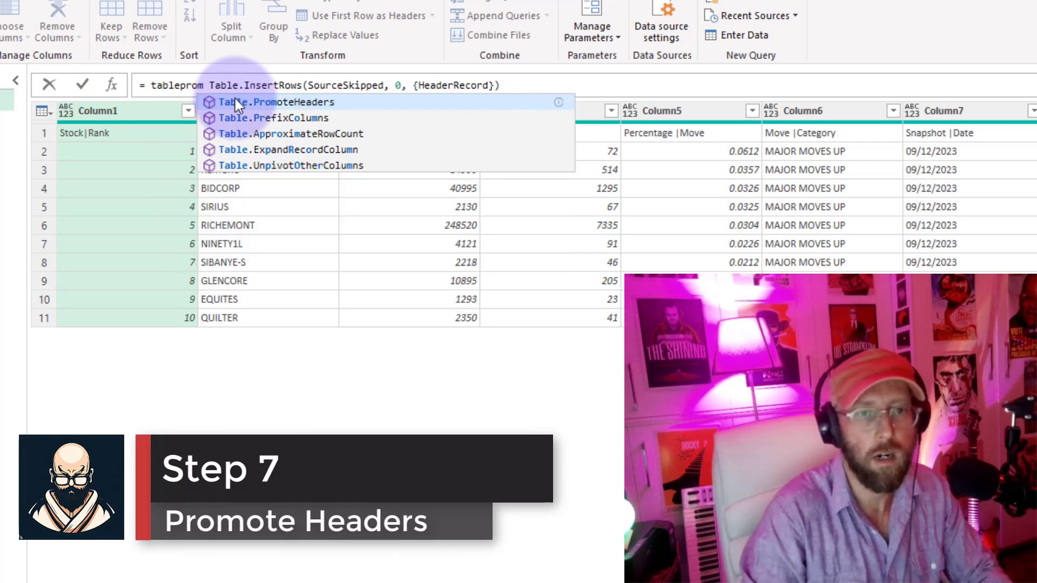
key("Tab")
key("Delete")
type("(")
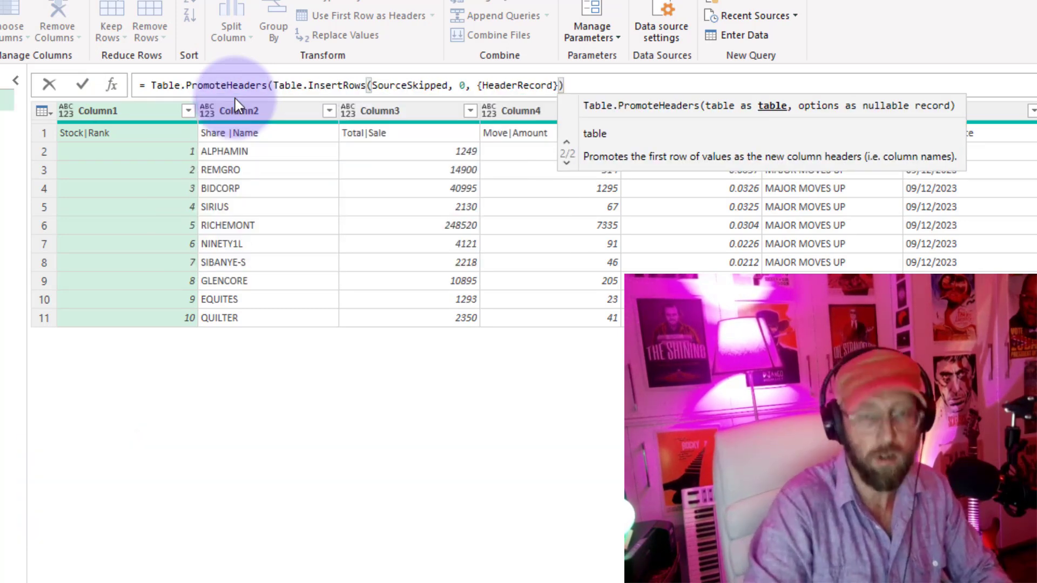
type(")")
key("Return")
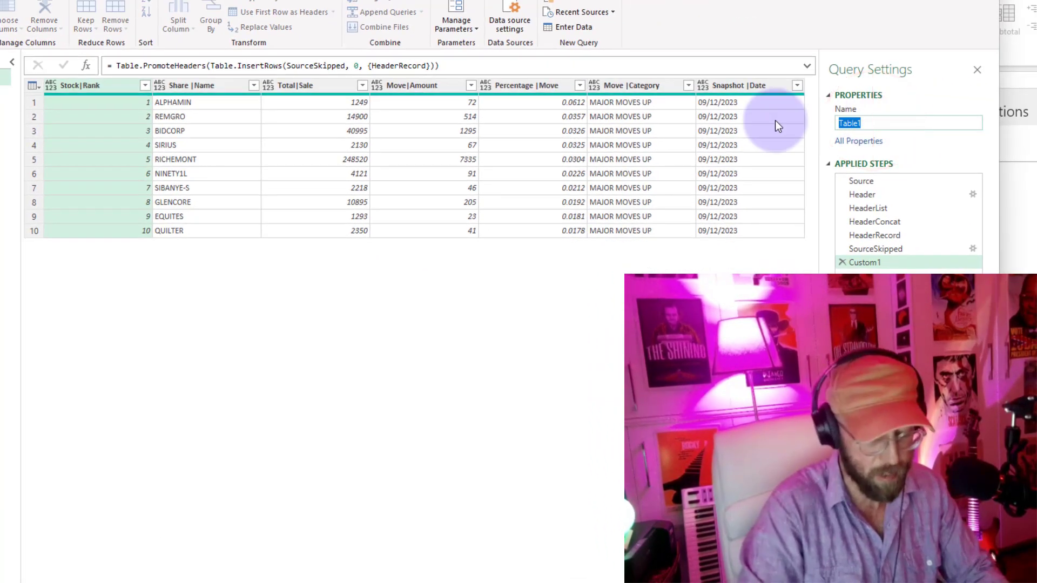
Rename the query as Result1 and load it to a worksheet table
type("Re")
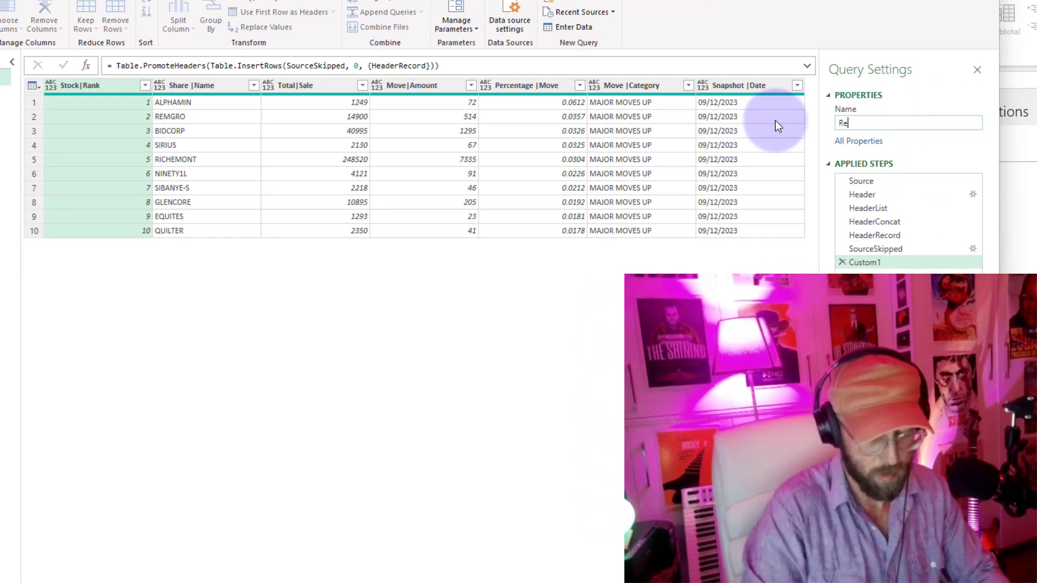
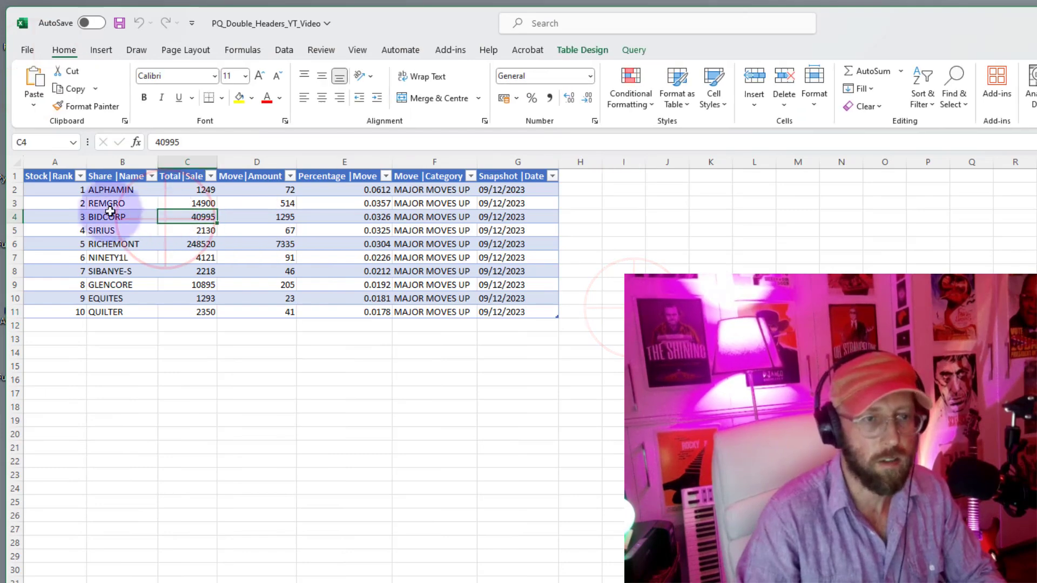
left_click(269, 230)
left_click(351, 231)
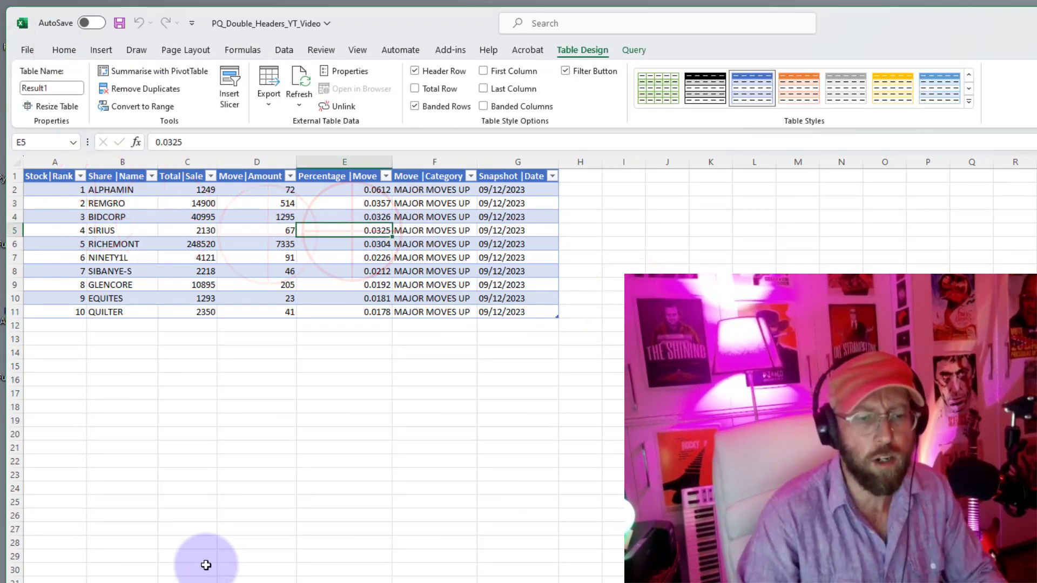
left_click(278, 272)
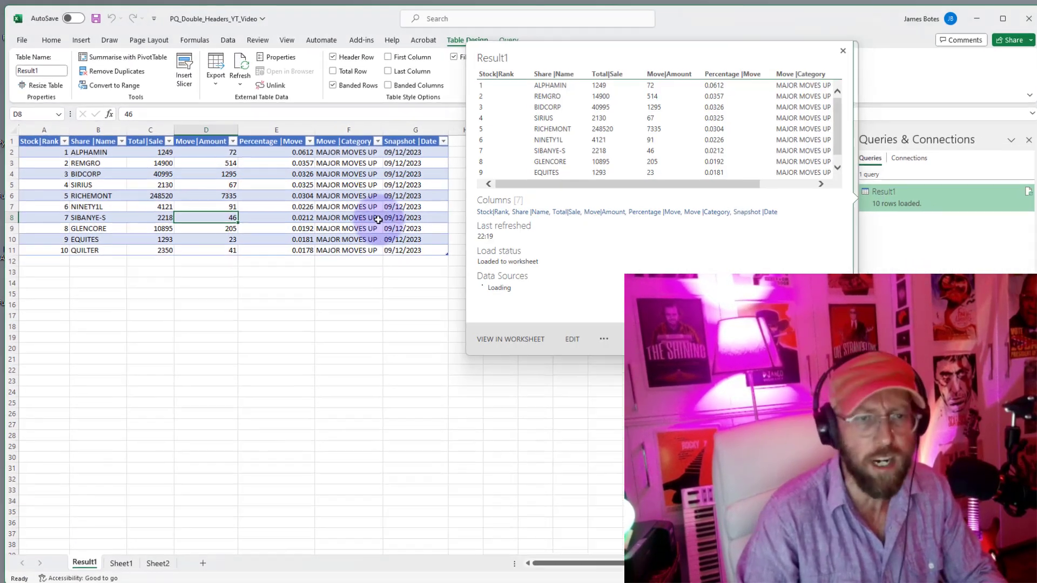
left_click(332, 291)
Examine the three header rows and the data of the table on Sheet2
left_click(157, 558)
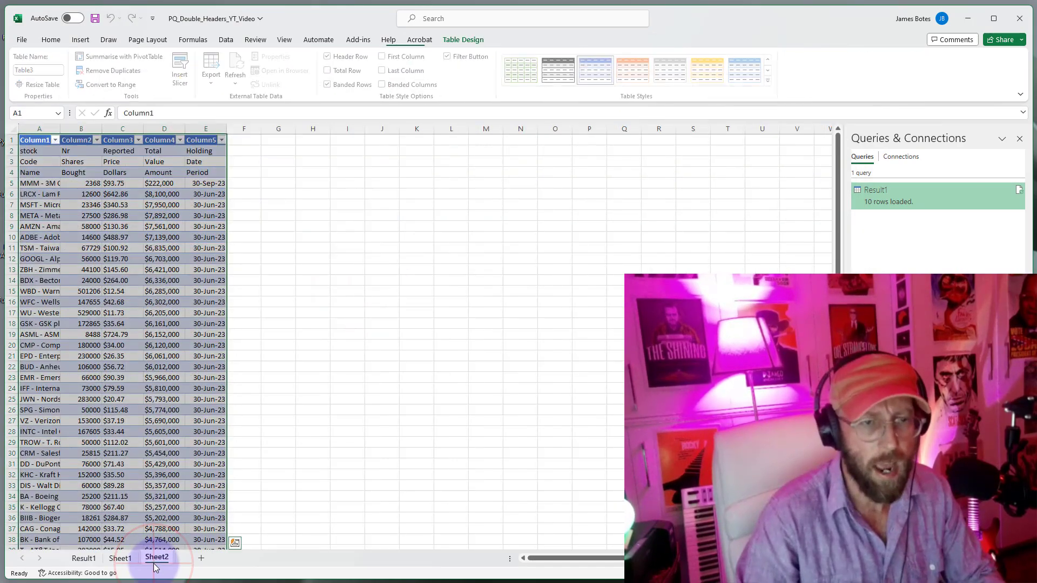
left_click(244, 238)
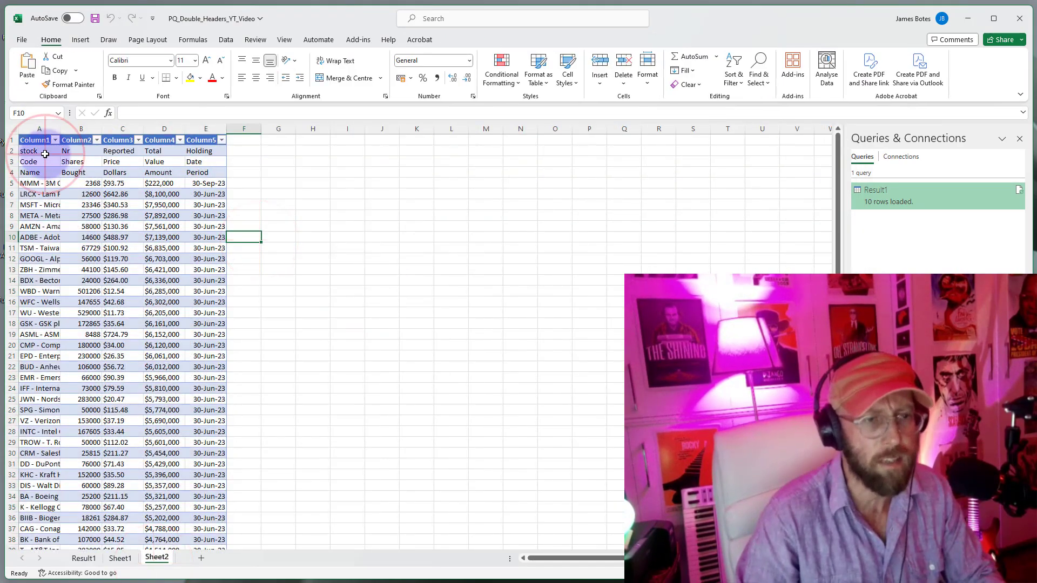
left_click_drag(45, 154, 220, 173)
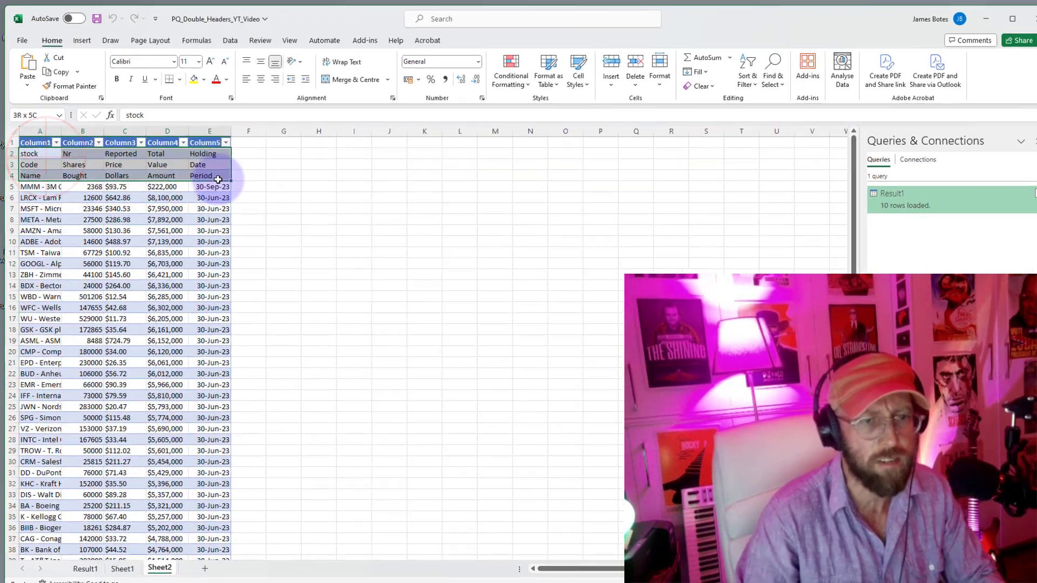
left_click(165, 270)
scroll(131, 304, "down", 6)
scroll(131, 303, "up", 6)
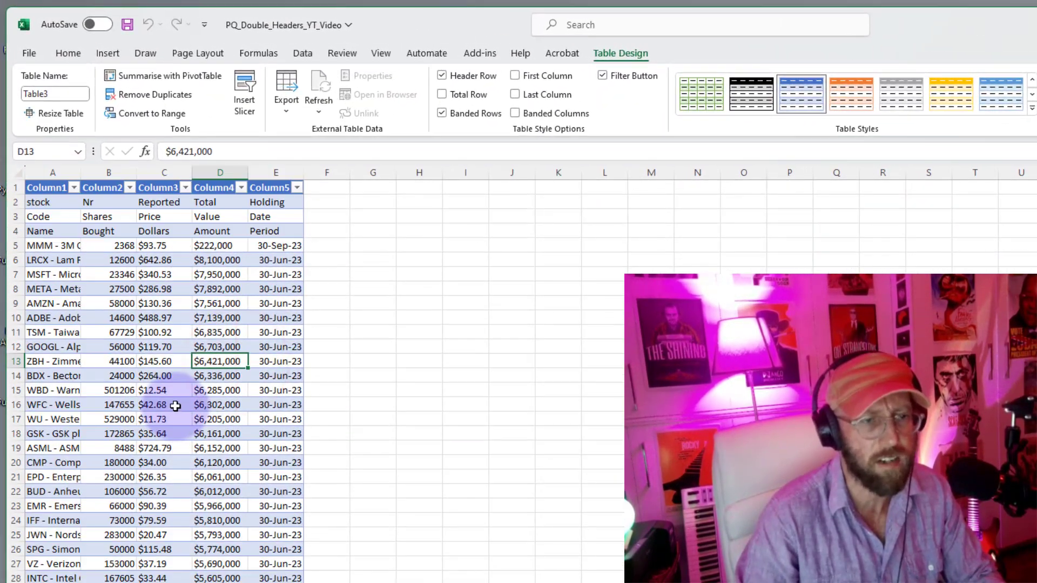
left_click(43, 259)
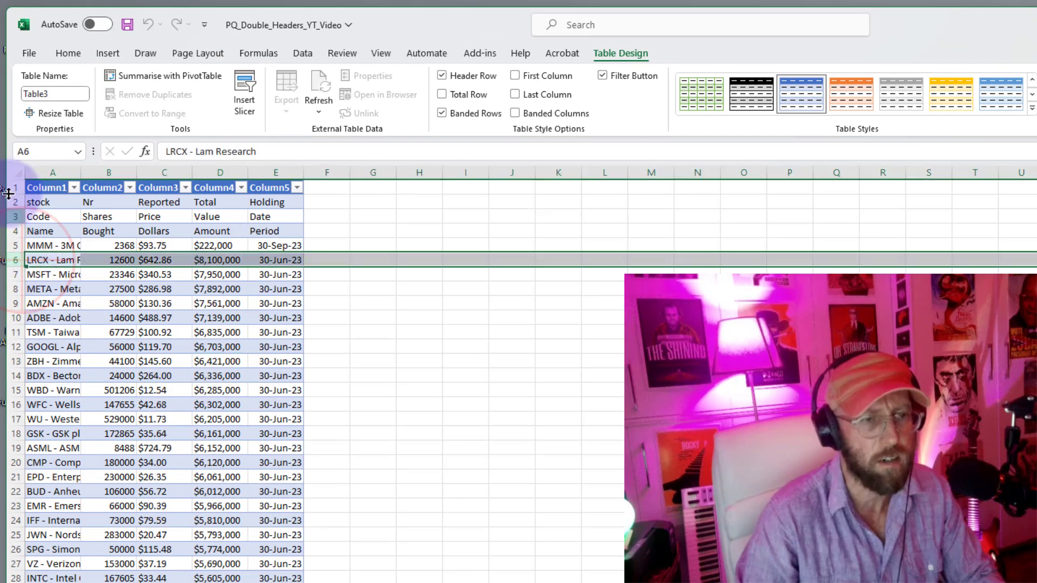
left_click_drag(39, 202, 47, 229)
left_click(108, 275)
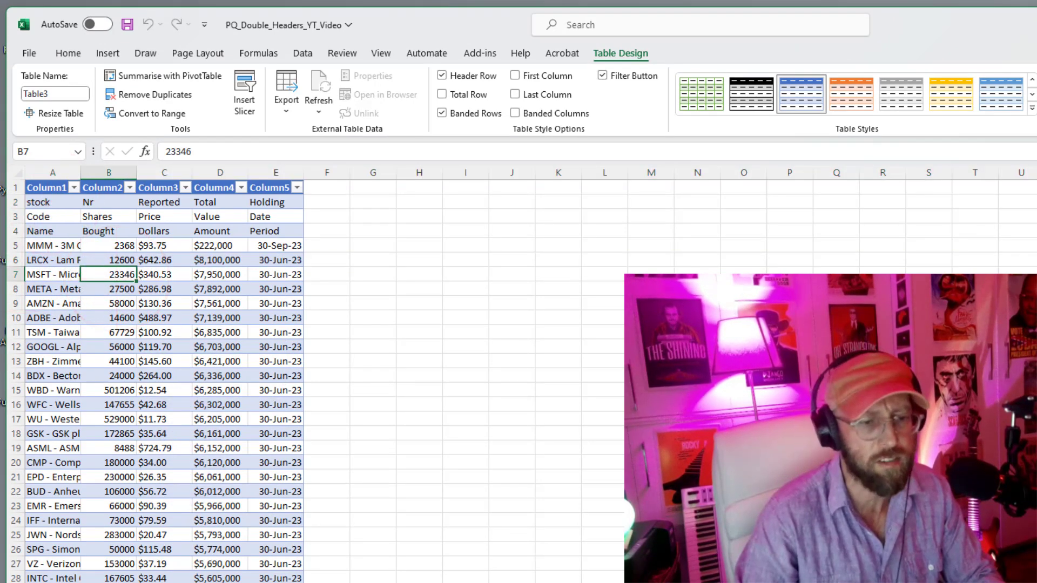
left_click(216, 361)
left_click(219, 535)
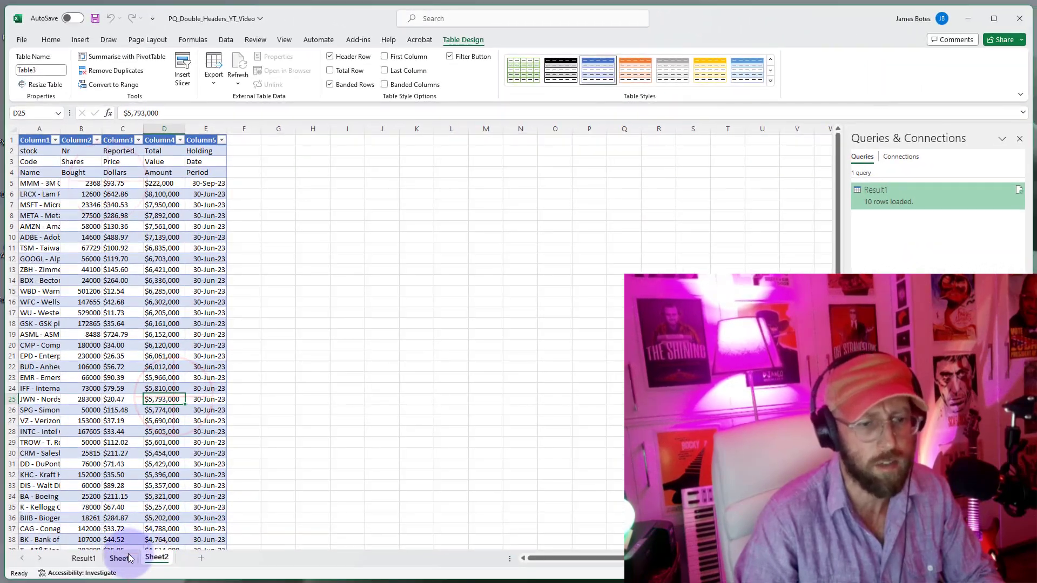
Open the Result1 query for editing in Power Query Editor and duplicate it
left_click(129, 558)
left_click(465, 276)
double_click(903, 199)
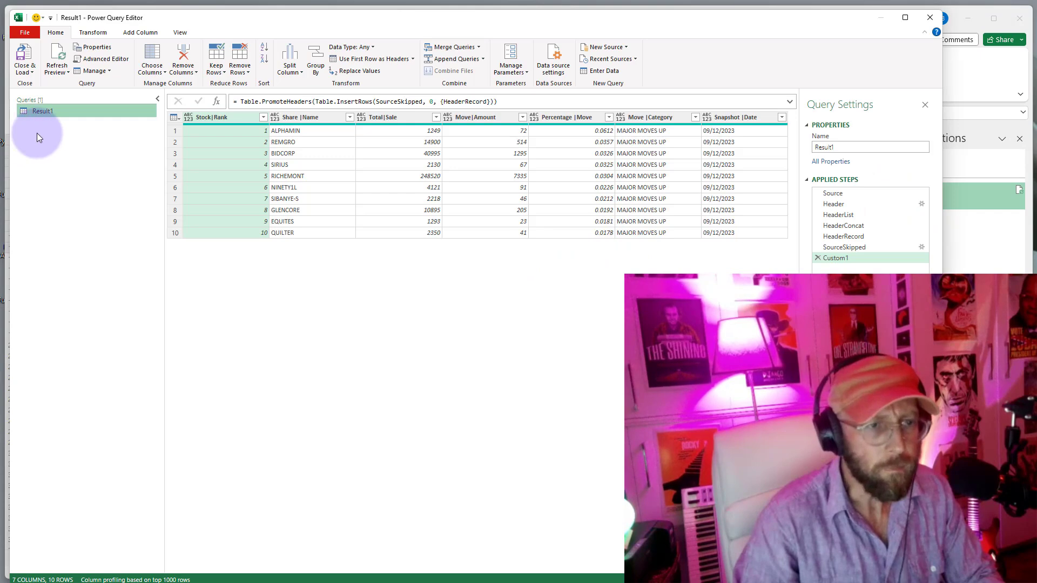
right_click(47, 110)
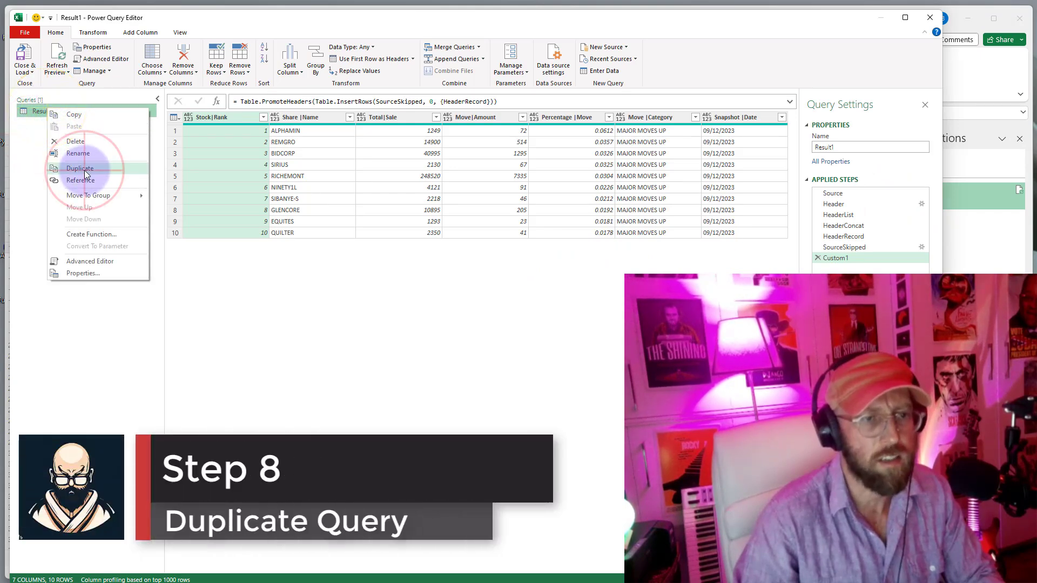
left_click(84, 169)
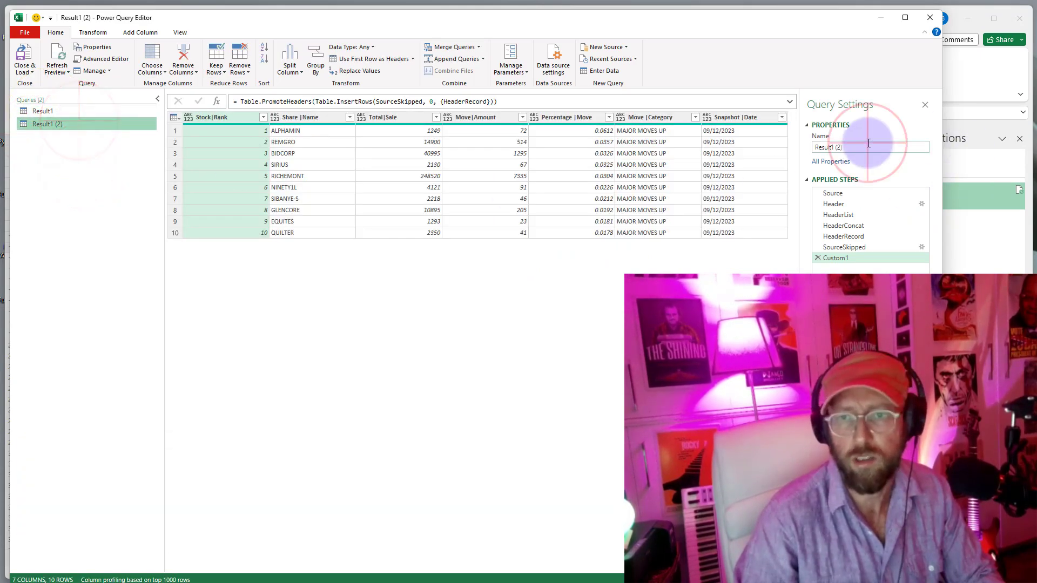
Rename the duplicated query as HaederFunction
left_click(869, 144)
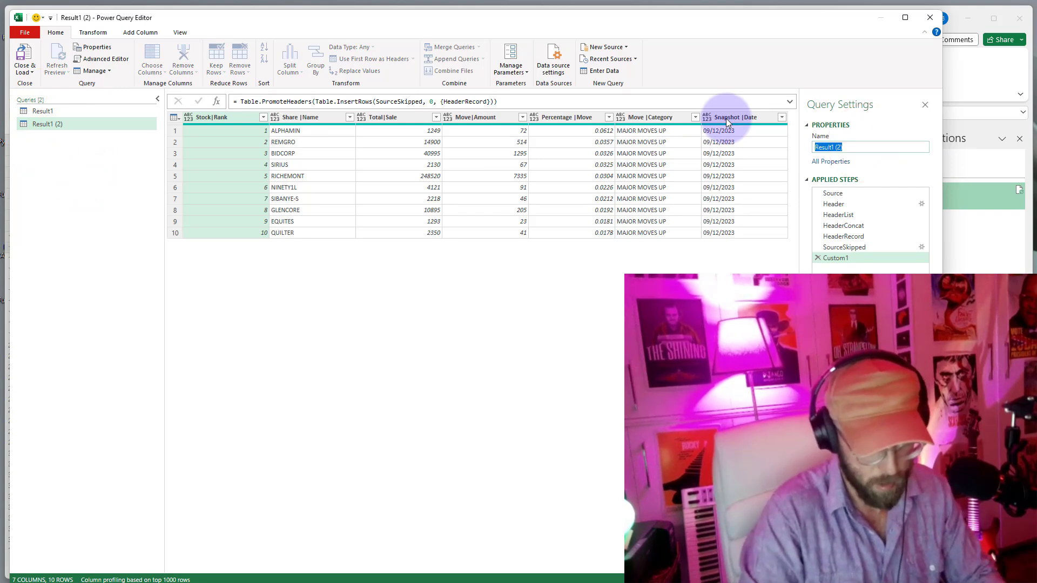
type("HaederFunct")
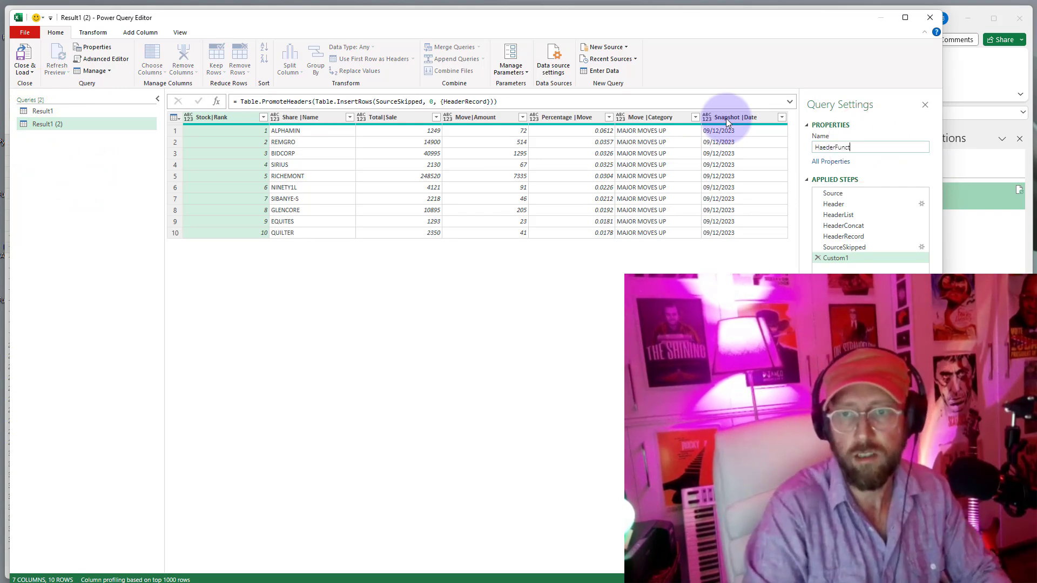
type("ion")
key("Return")
left_click(543, 278)
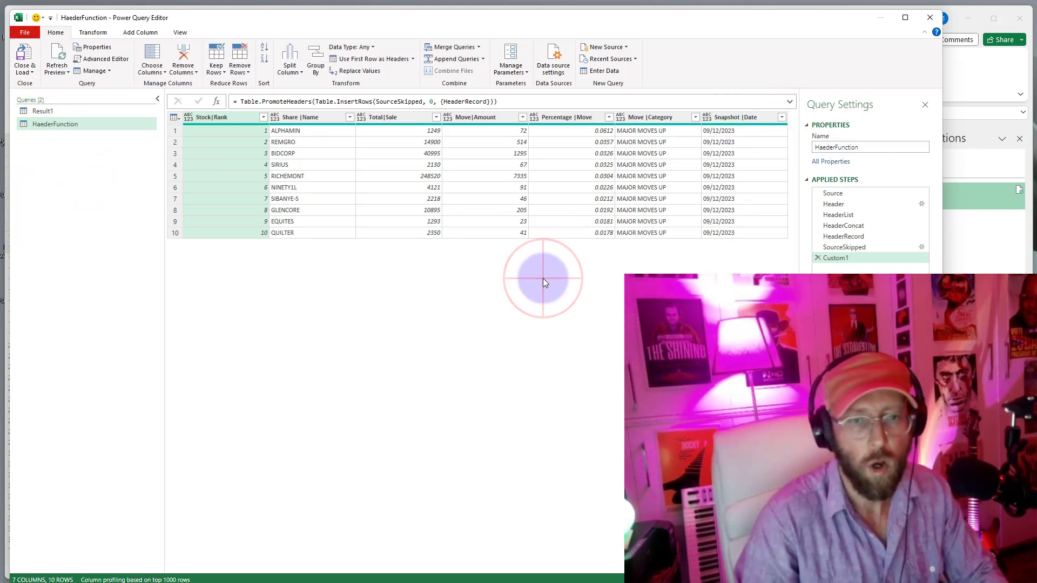
Open the HaederFunction code and declare a parameter "intputTable as table" in parentheses on a new line above let
left_click(106, 59)
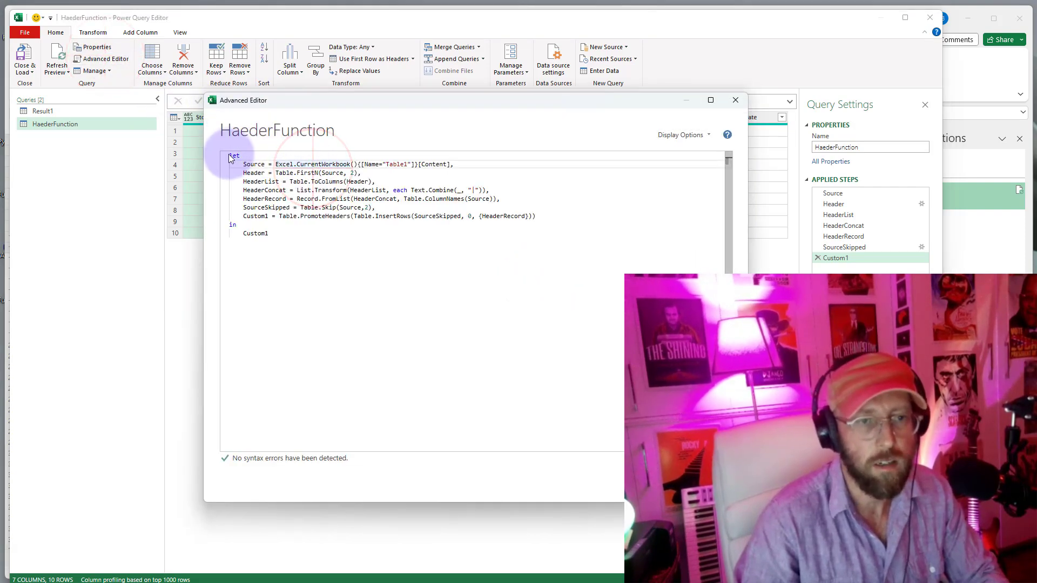
key("Return")
key("Return")
key("Up")
key("Up")
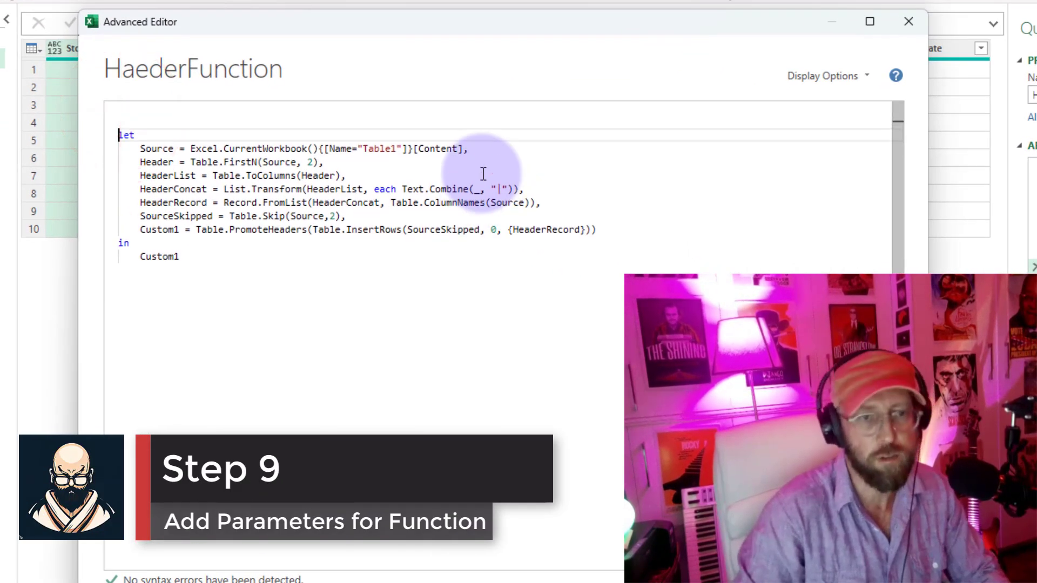
type("(intput")
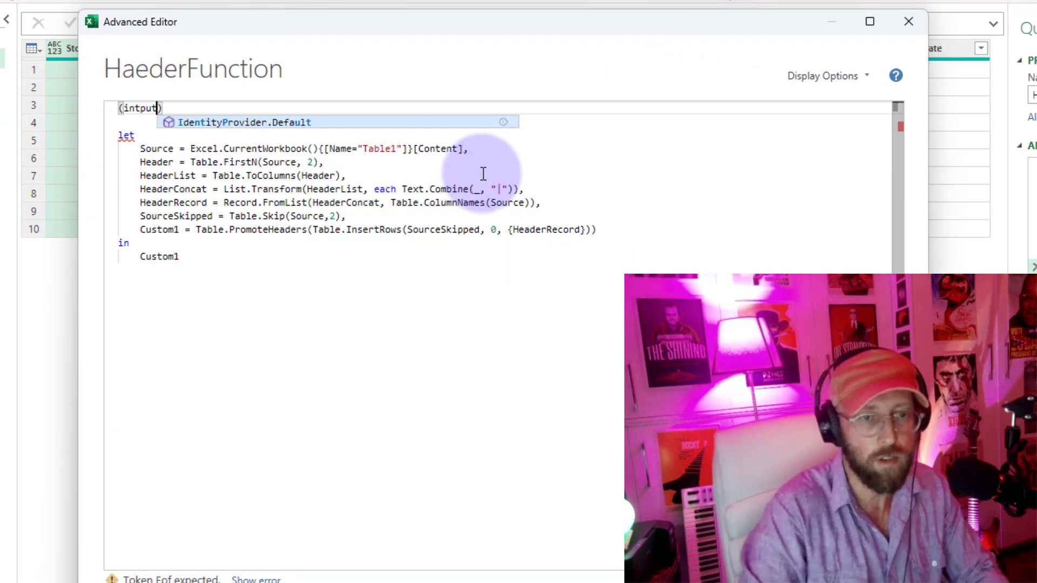
type("Table as table")
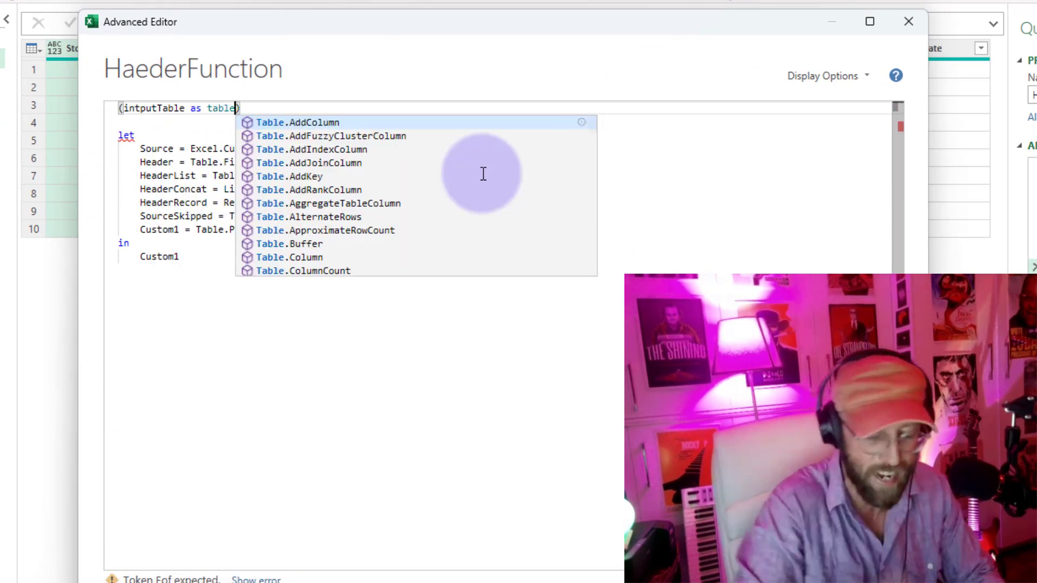
Add a second parameter "rownr as number" to the function declaration and finish the line with =>
type(",")
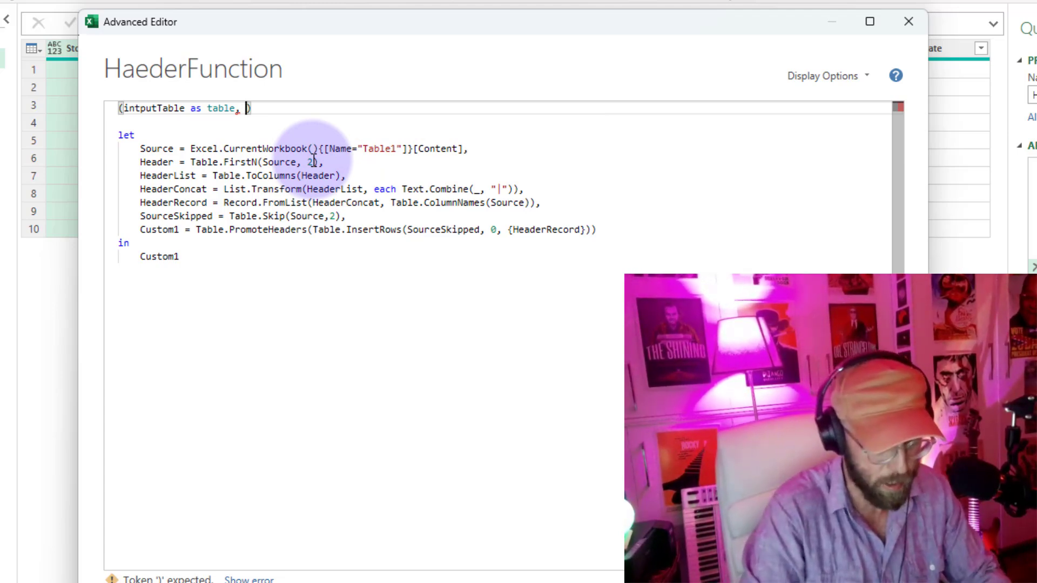
type("rownr ")
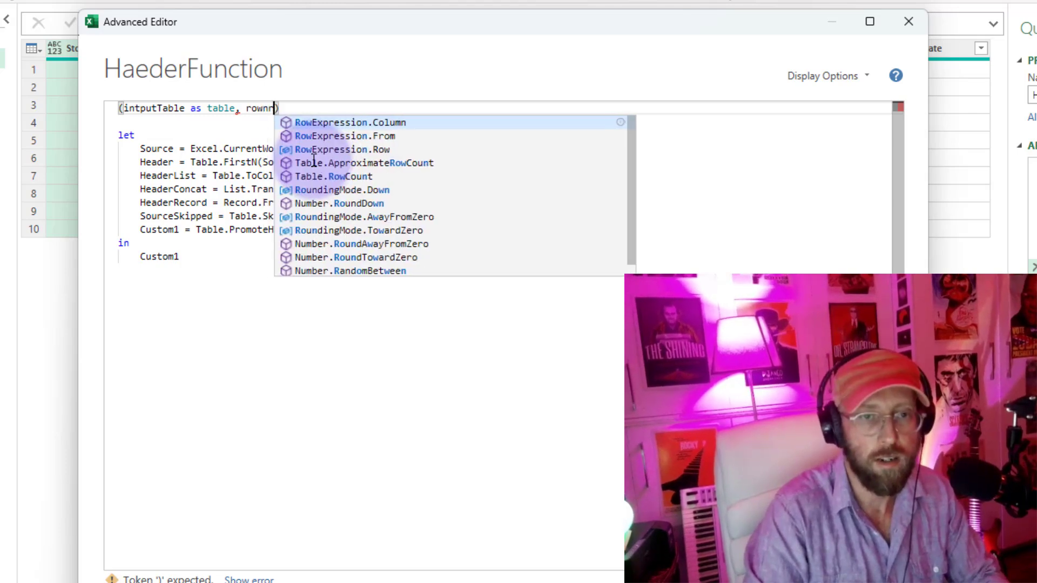
type("as  numve")
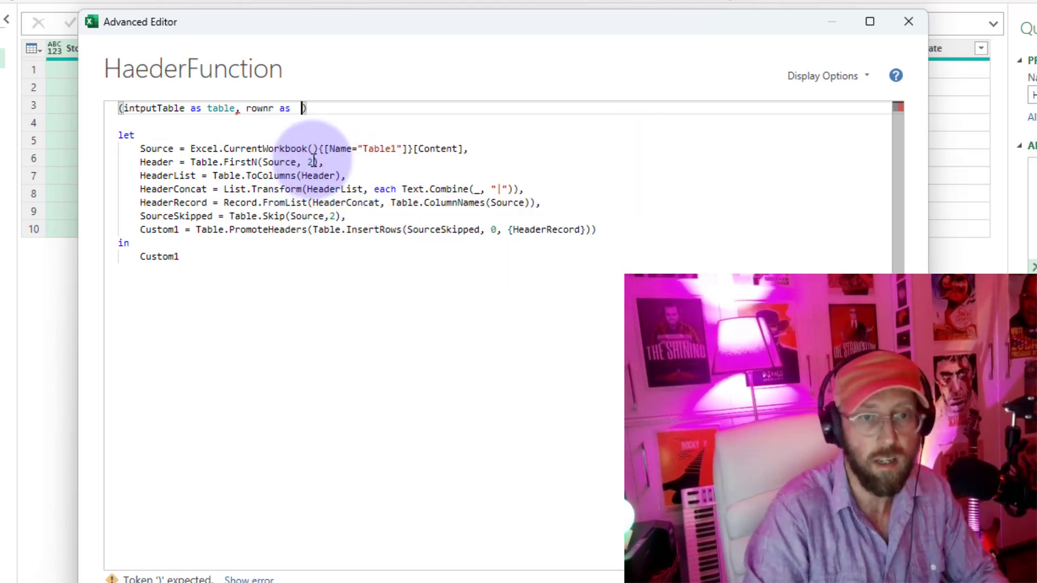
key("BackSpace")
key("BackSpace")
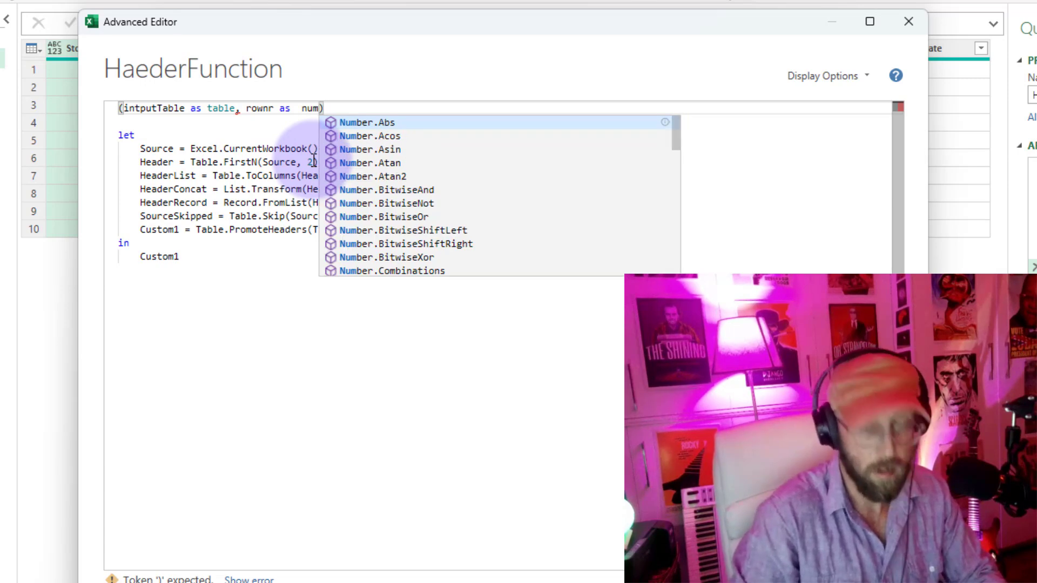
type("ber")
left_click(349, 109)
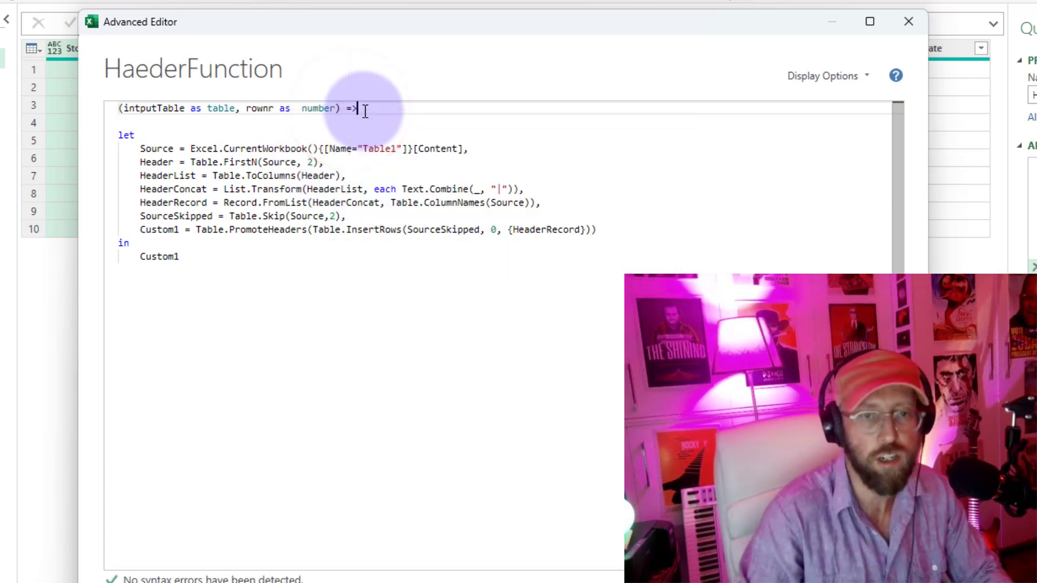
Replace the Excel.CurrentWorkbook expression in the Source line with the intputTable parameter
double_click(157, 108)
key("ctrl+c")
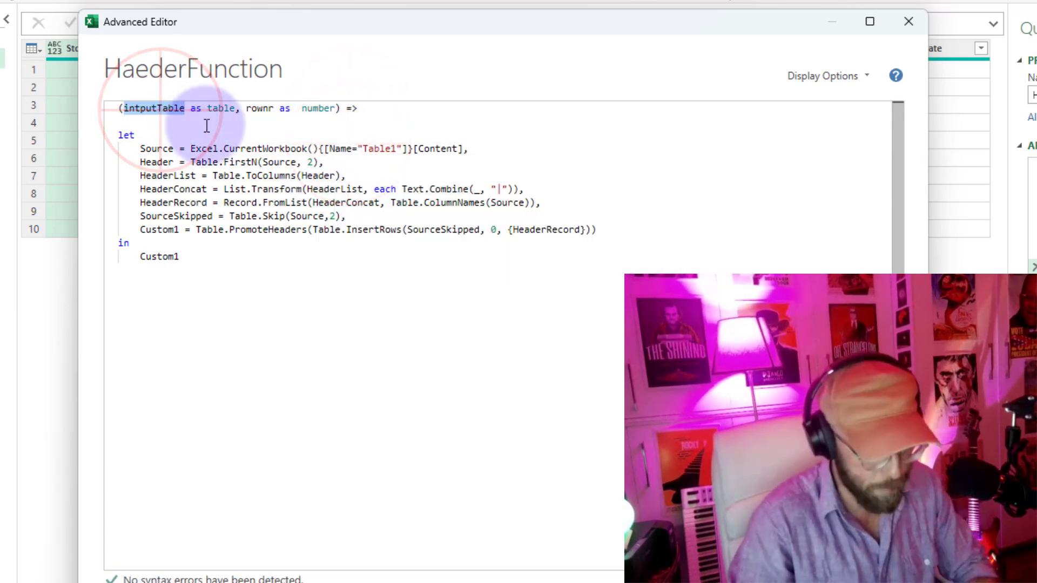
left_click_drag(191, 148, 454, 149)
key("ctrl+v")
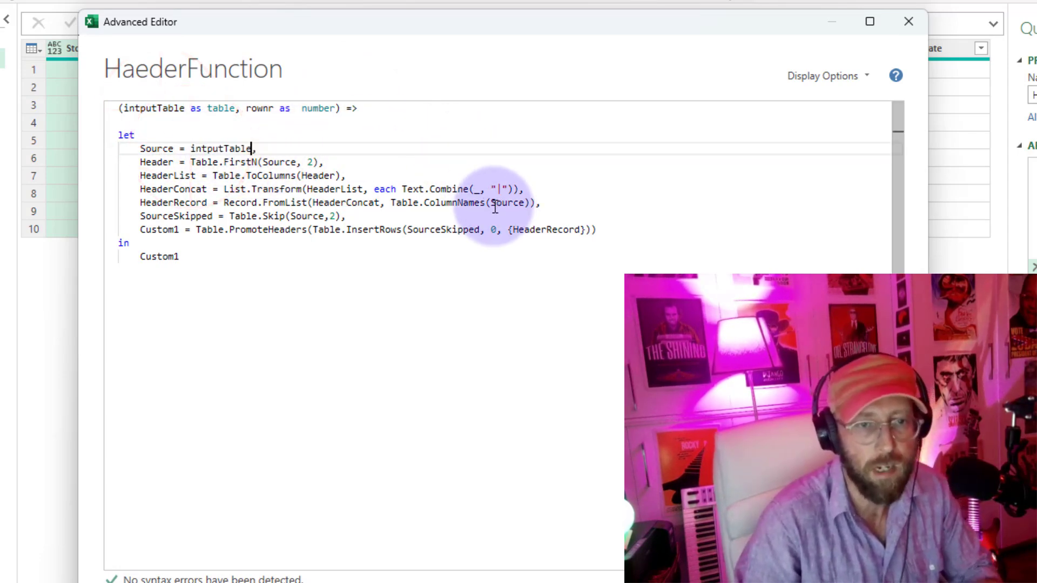
left_click(303, 148)
Replace the hard-coded 2 in both Table.FirstN and Table.Skip with the rownr parameter and apply the code
left_click(220, 162)
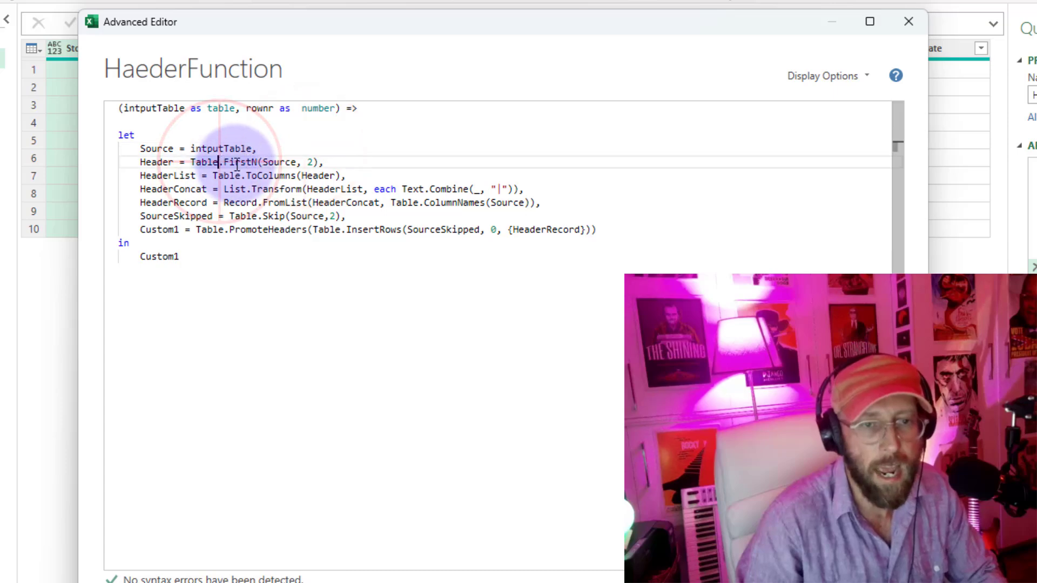
left_click(195, 161)
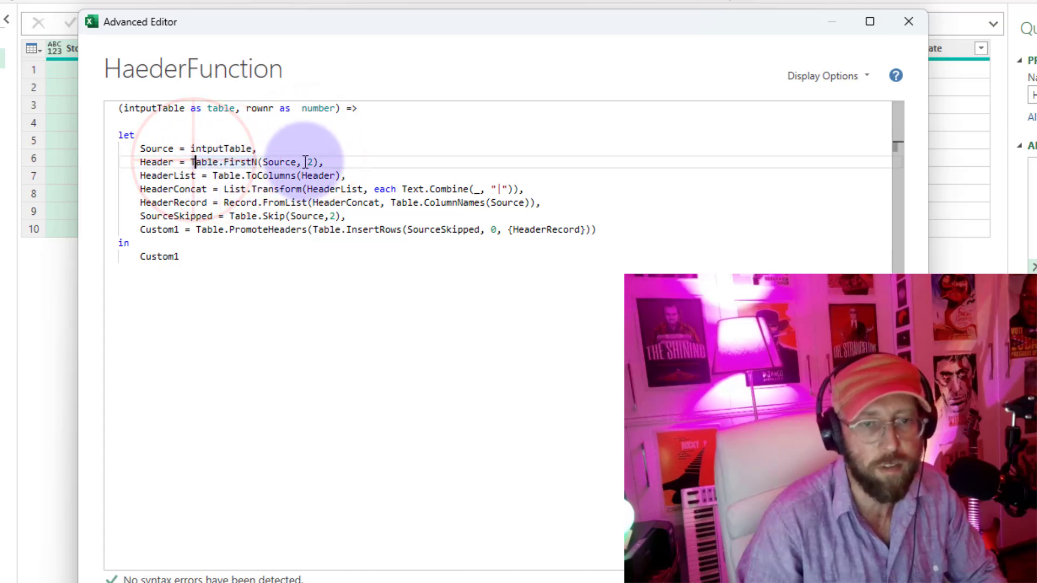
double_click(264, 108)
key("ctrl+c")
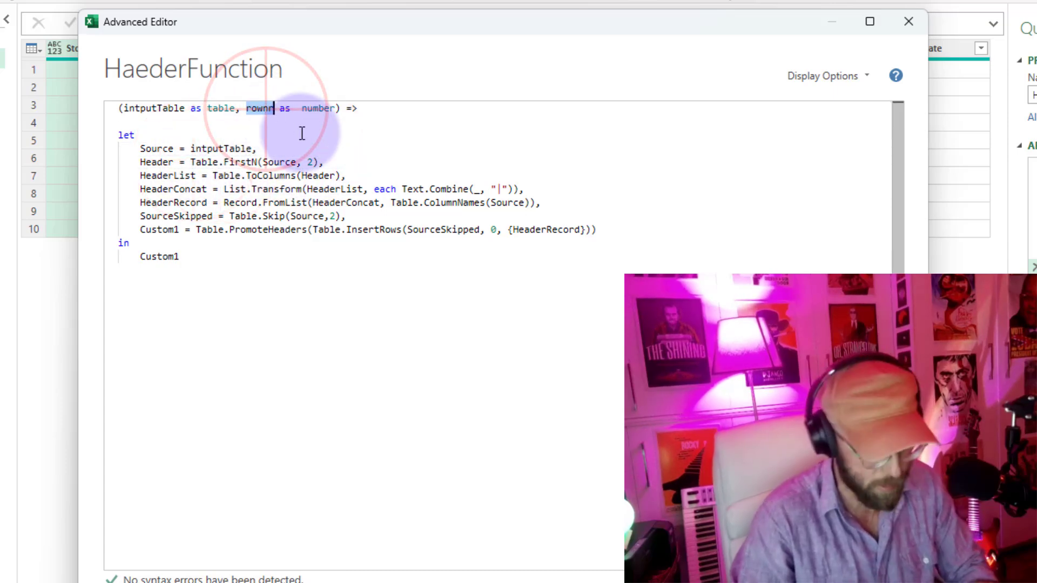
double_click(312, 161)
key("BackSpace")
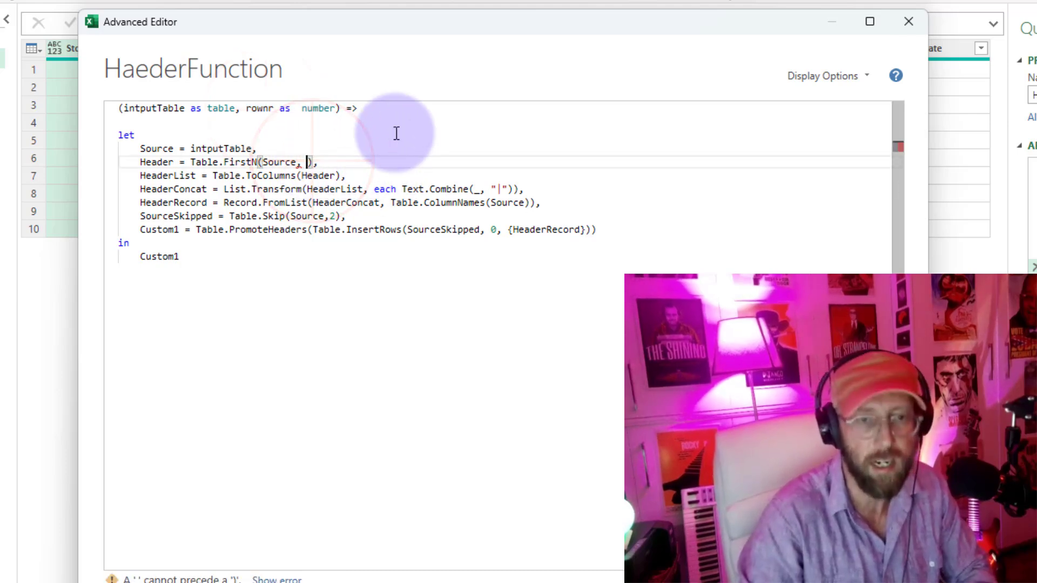
double_click(332, 216)
key("ctrl+v")
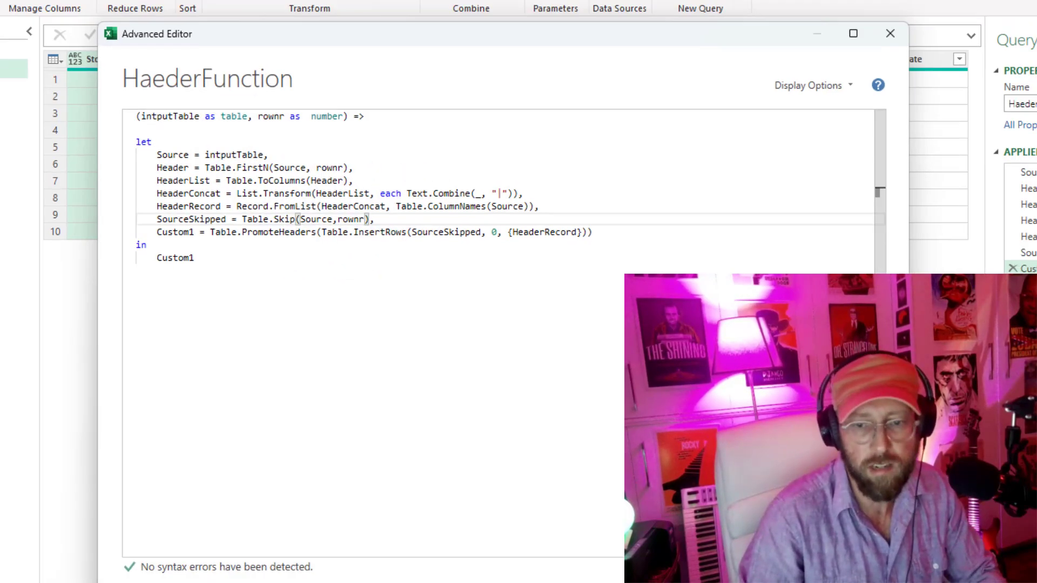
left_click(803, 581)
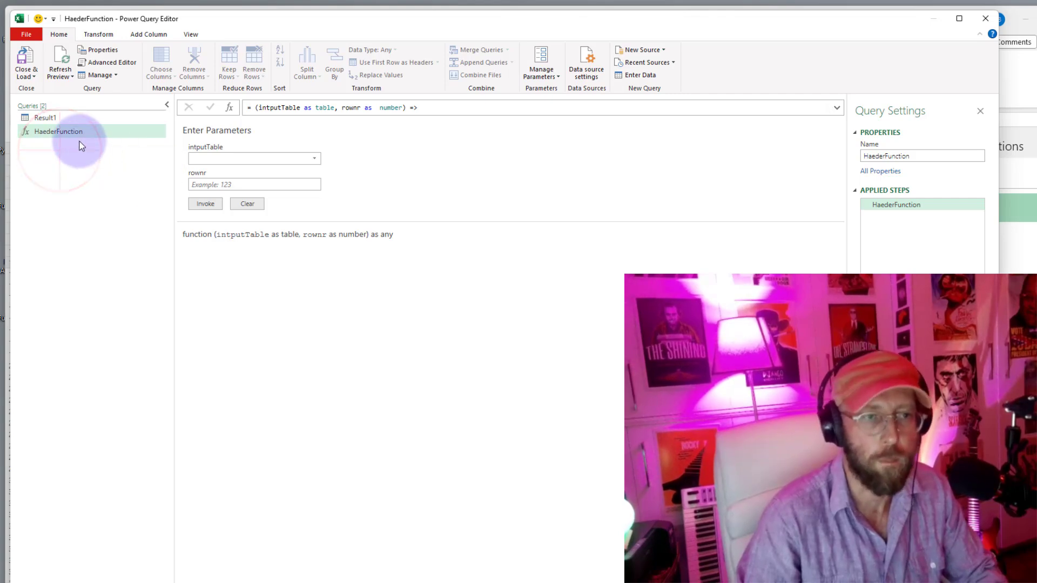
Close and load the queries to the workbook, and go to the three-header-row table on Sheet2
left_click(25, 62)
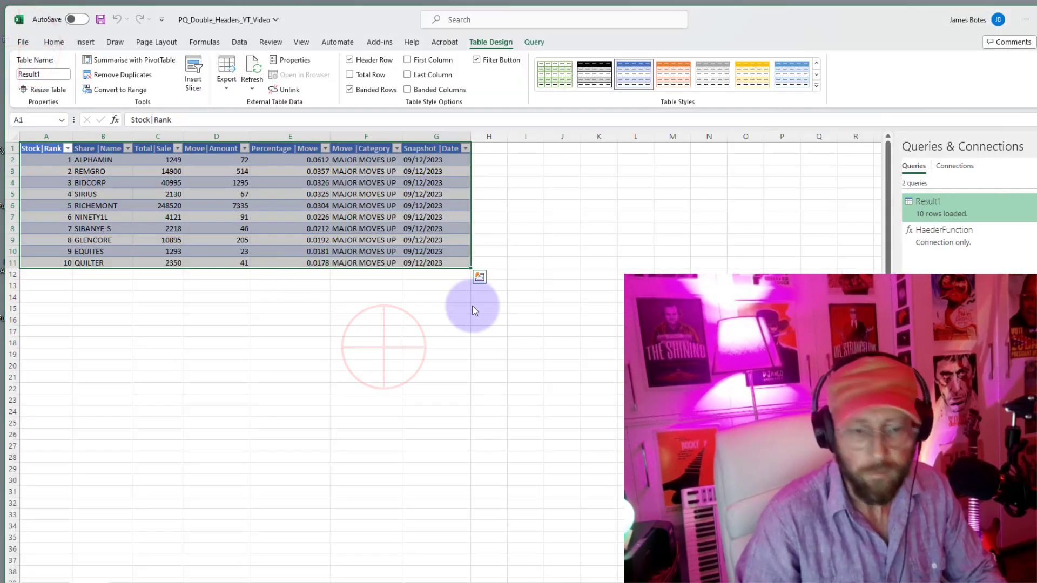
left_click(357, 365)
left_click(136, 580)
left_click(164, 580)
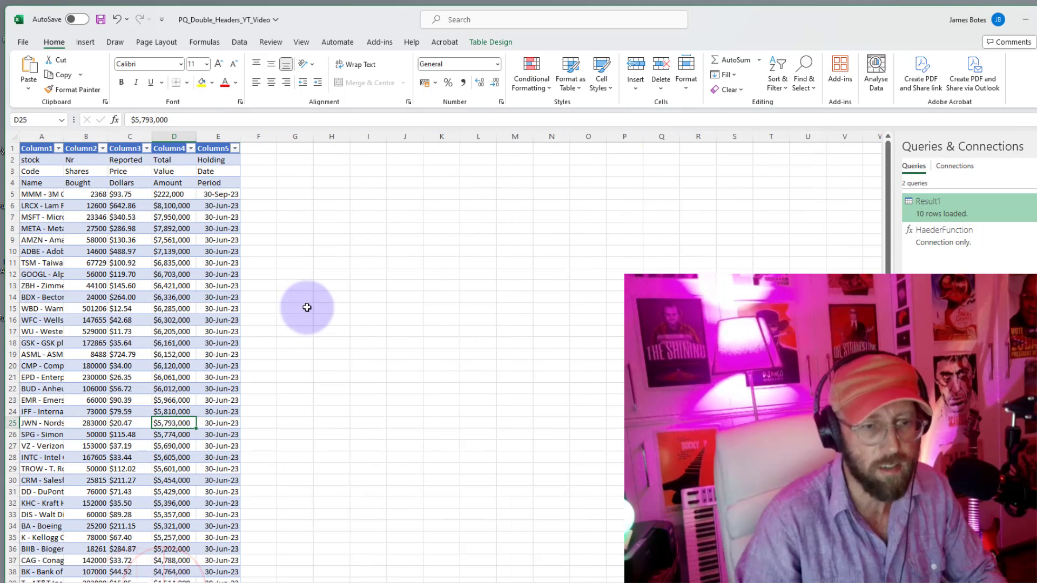
Import the three-header-row table into Power Query as a new query
left_click(128, 229)
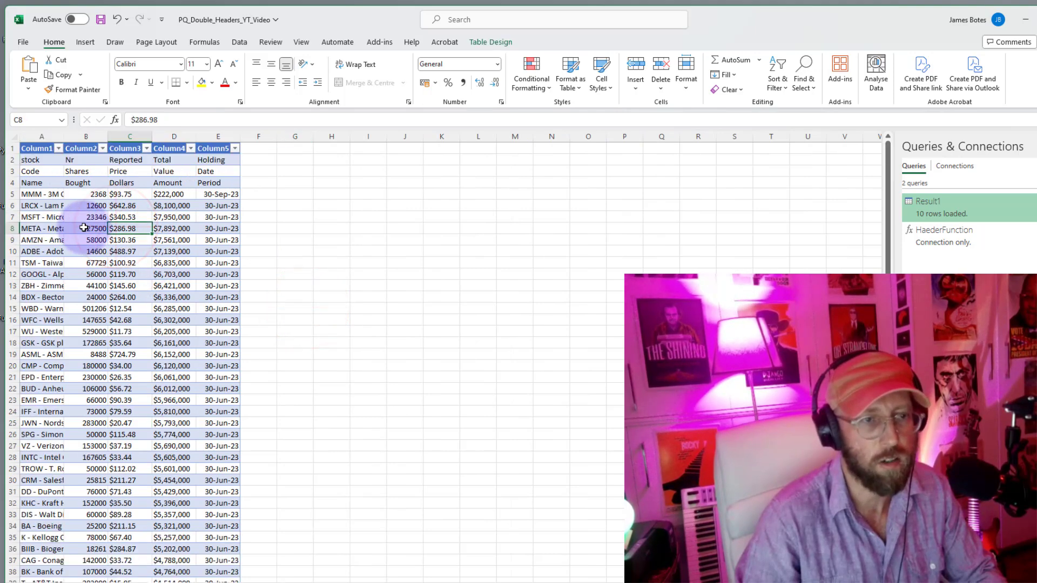
left_click(30, 160)
left_click(174, 251)
left_click(139, 241)
left_click(135, 217)
left_click(242, 41)
left_click(84, 86)
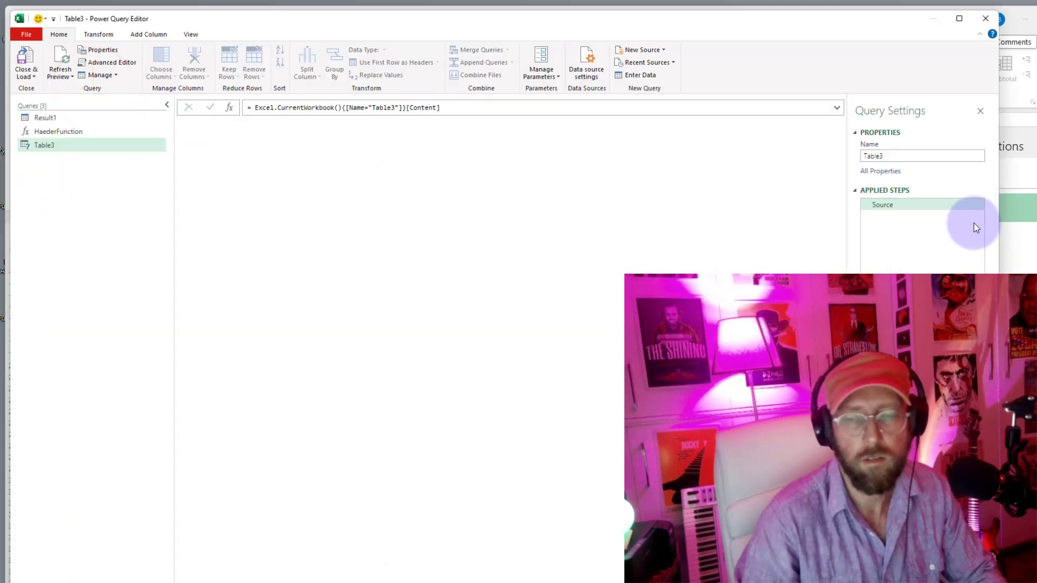
left_click(892, 157)
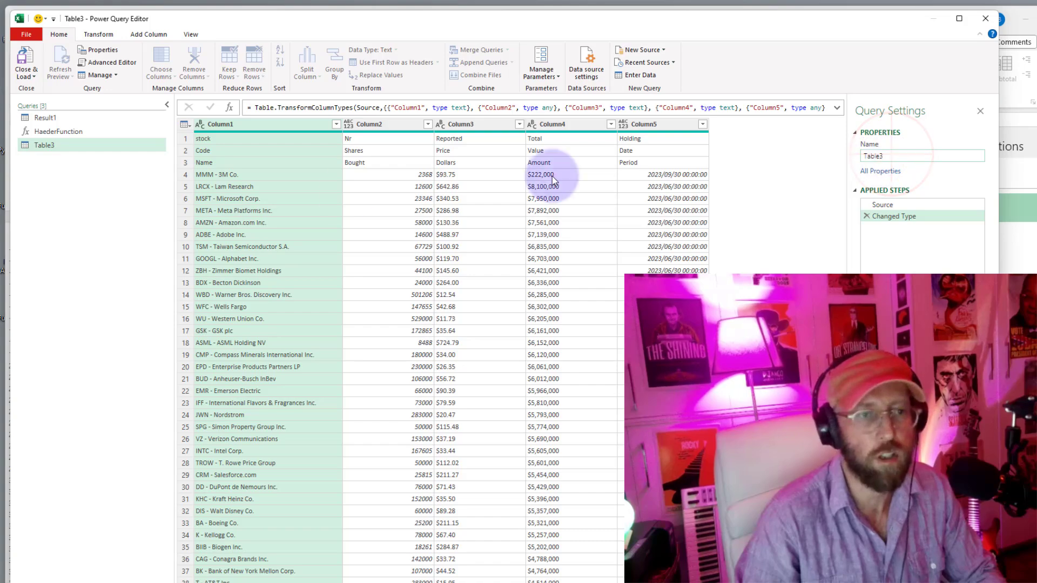
Create a new blank query in the queries list
right_click(68, 161)
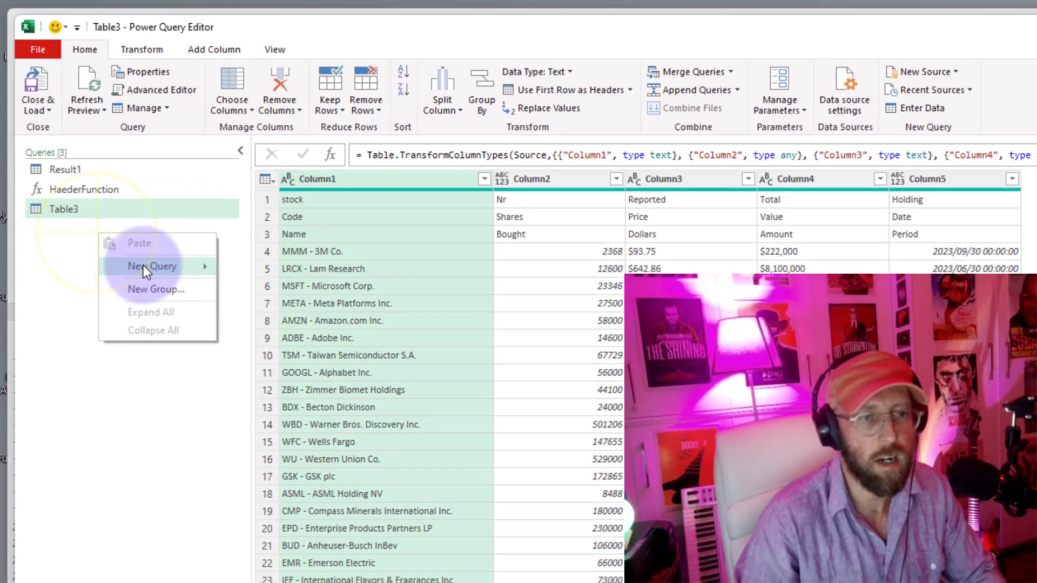
mouse_move(144, 265)
mouse_move(293, 341)
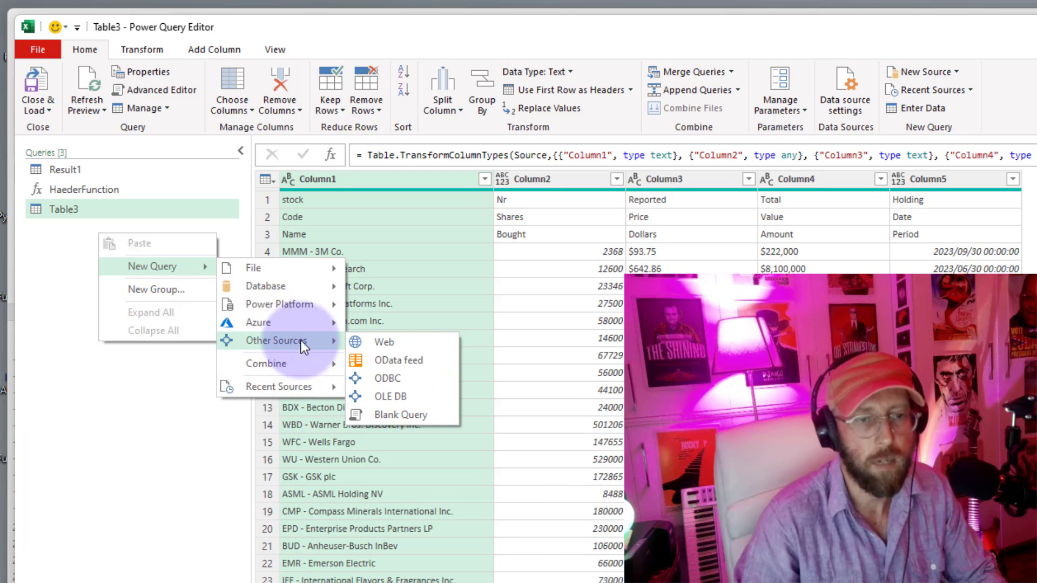
left_click(387, 409)
Enter the formula =HaederFunction(Table3, 3) in the new blank query to combine the table's three header rows
left_click(365, 154)
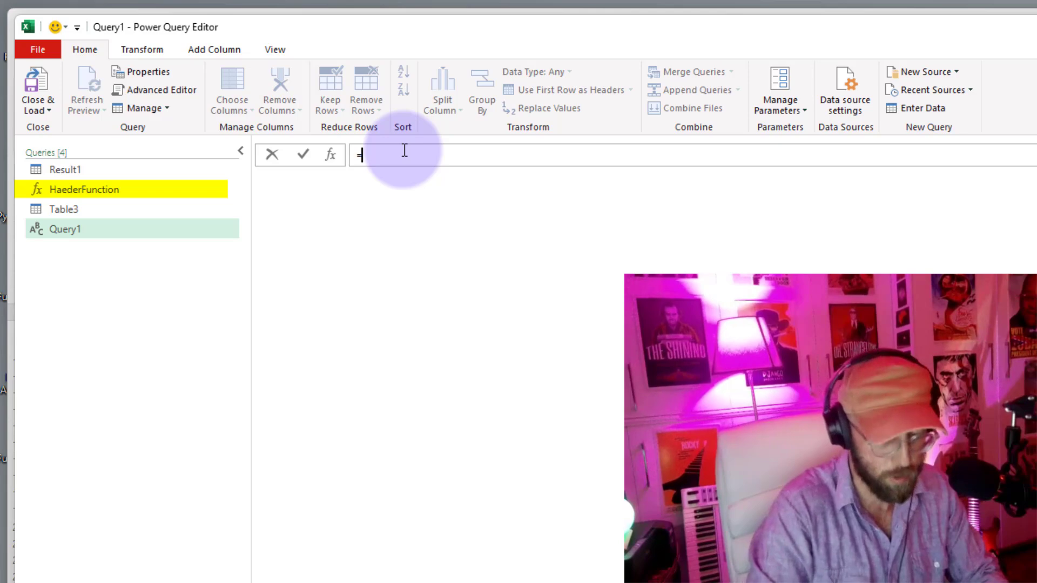
type("Head")
key("Tab")
type("(")
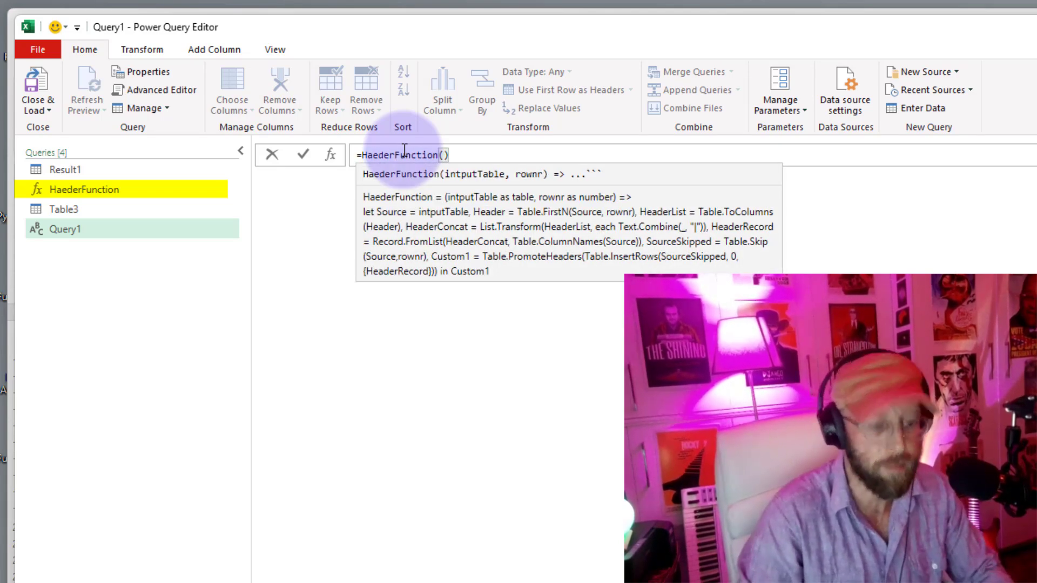
type("Table3")
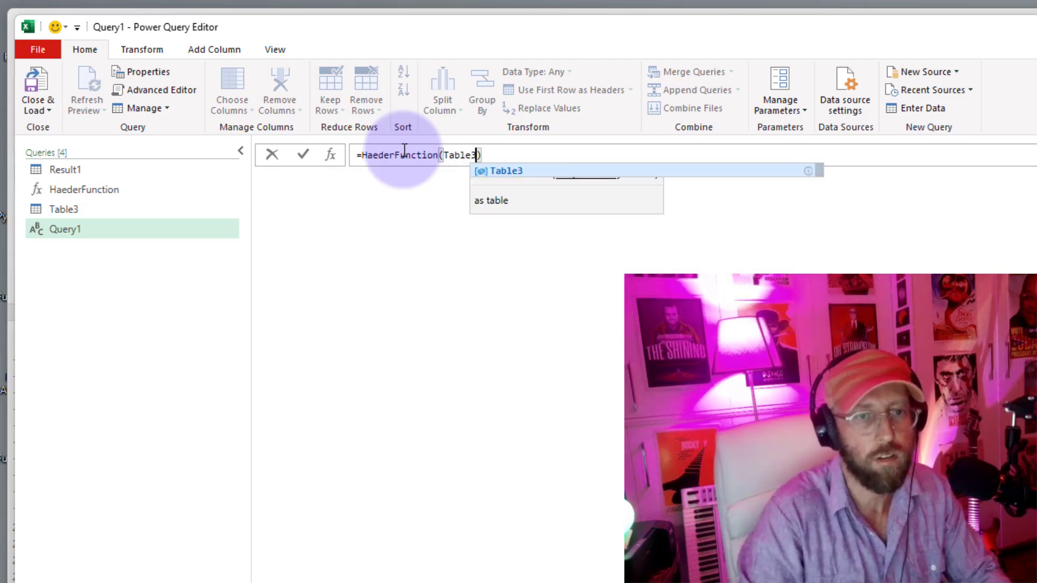
type(", ")
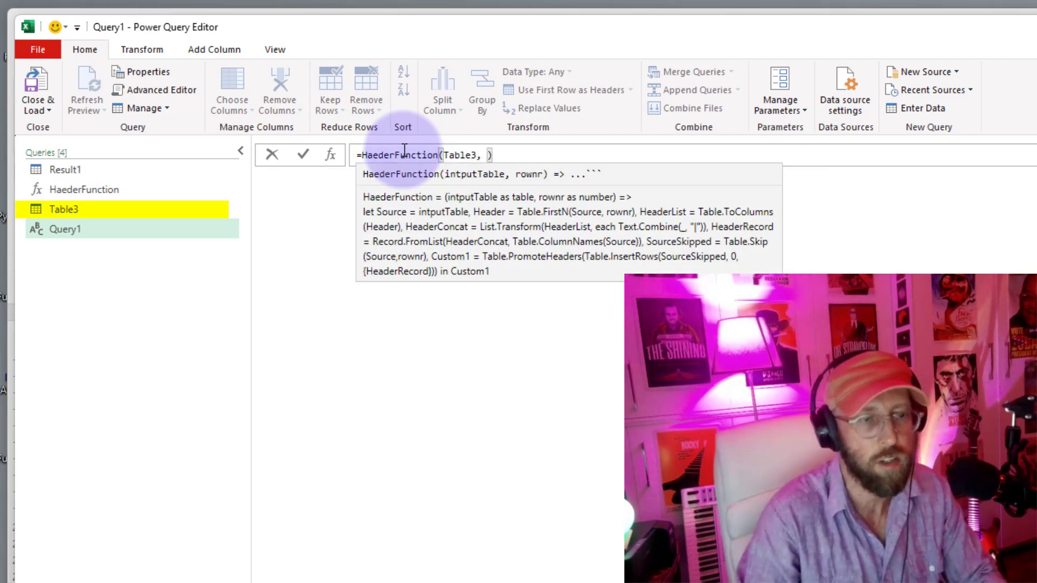
type("3")
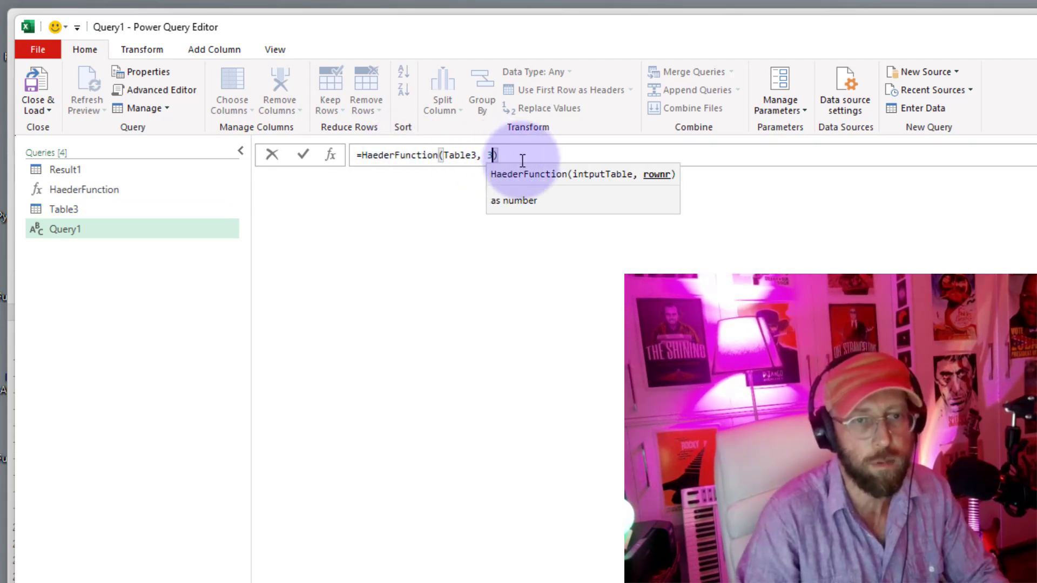
left_click(520, 156)
key("Return")
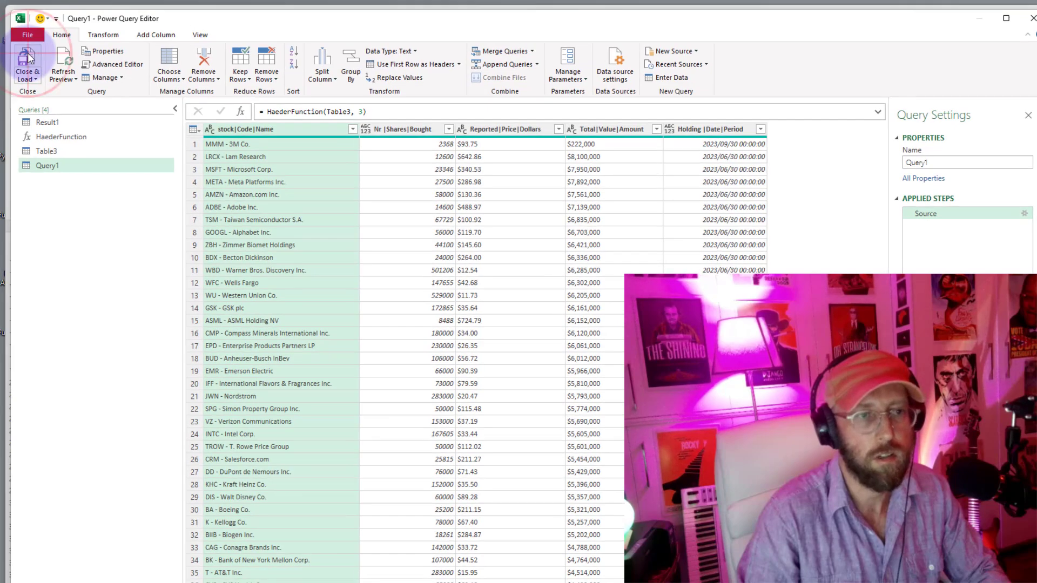
Close and load the queries to the workbook, and select the data rows of the loaded Query1 table
left_click(28, 59)
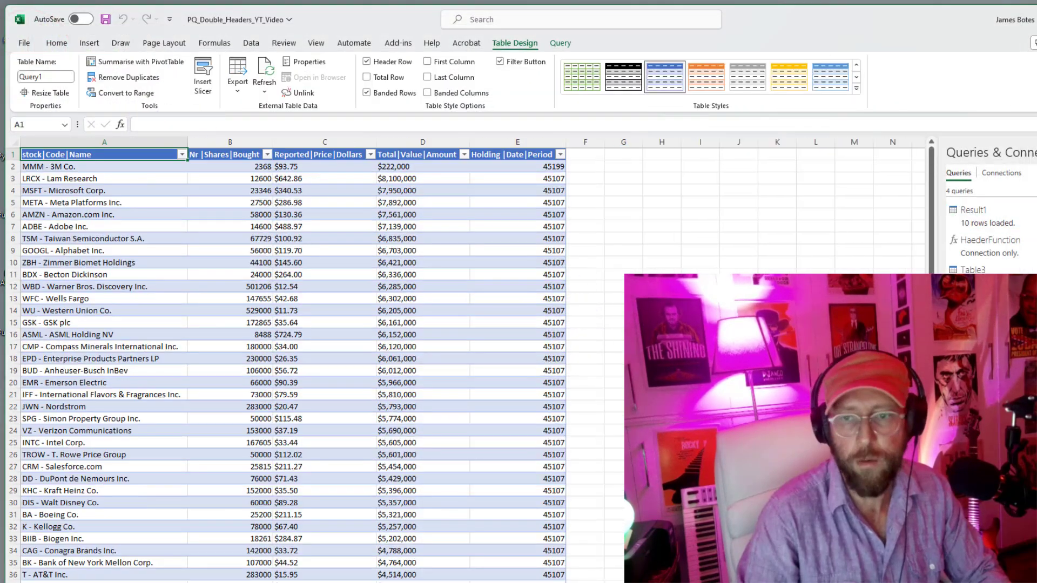
mouse_move(973, 270)
left_click_drag(104, 168, 560, 575)
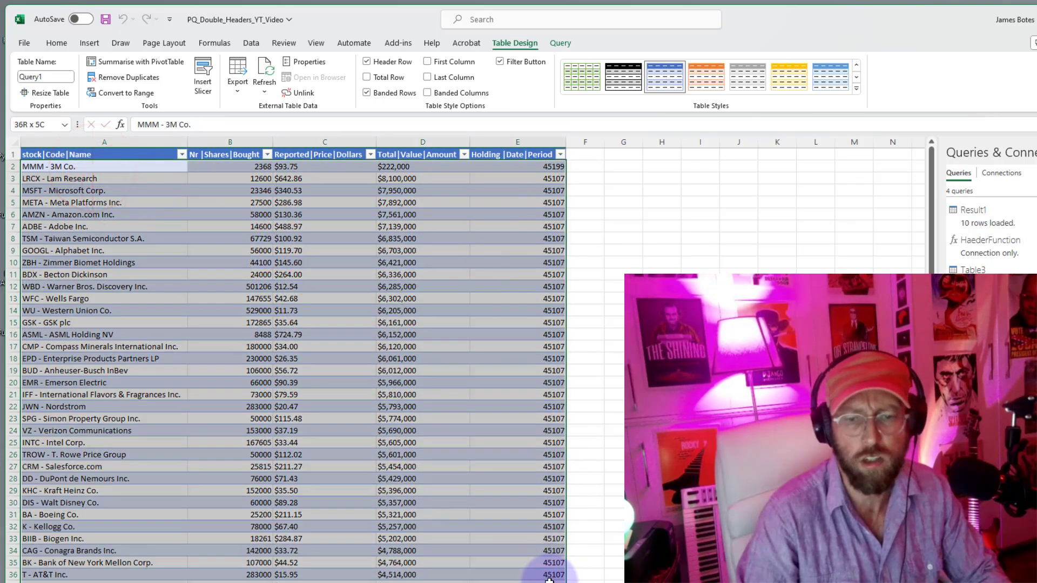